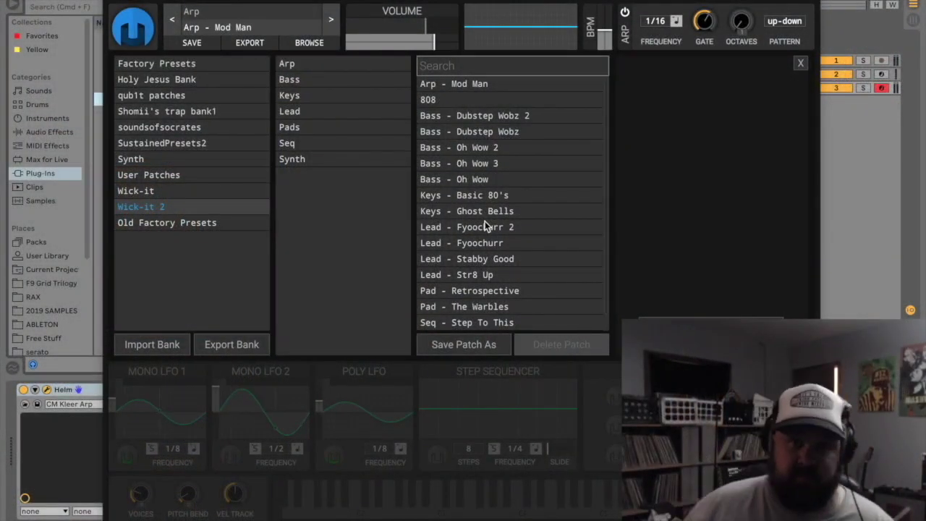
Audition the Wick-it 2 patches Arp - Mod Man, 808, and the Dubstep Wobz and Oh Wow basses
{"action": "left_click", "coordinate": [461, 84]}
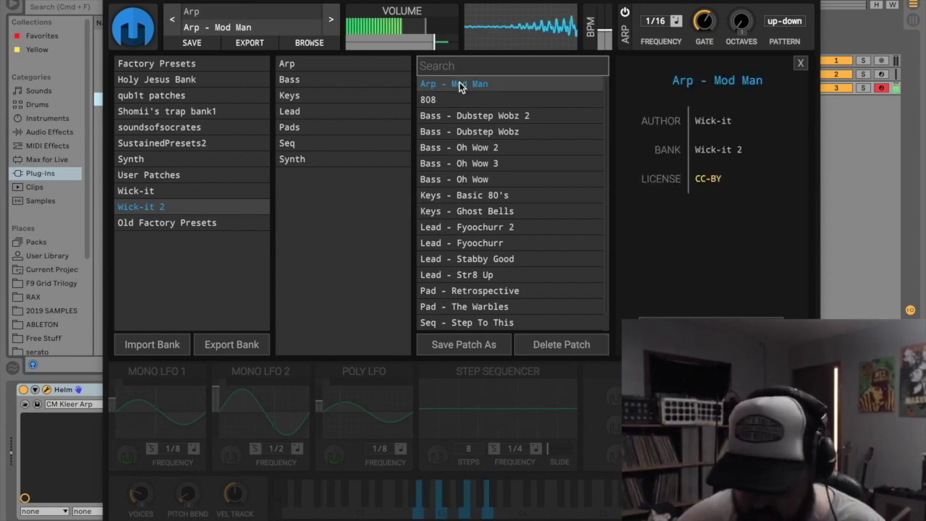
{"action": "left_click", "coordinate": [428, 100]}
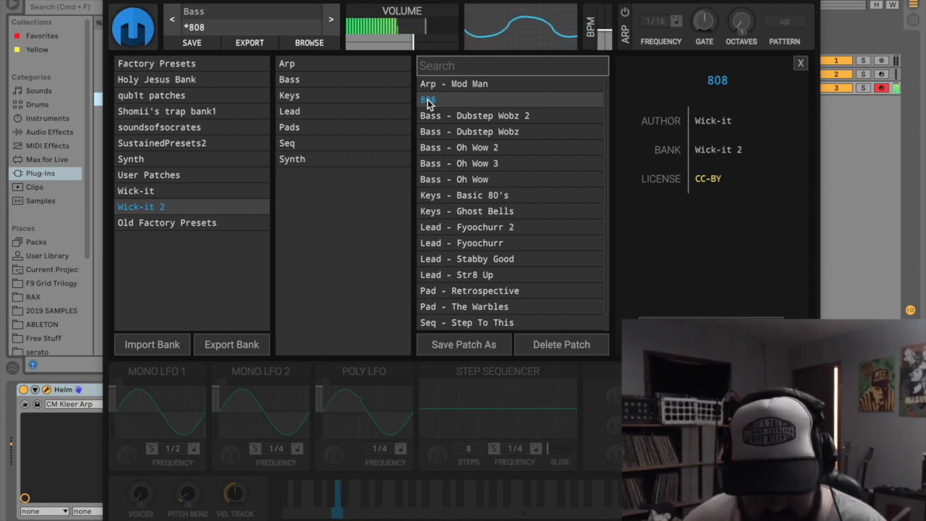
{"action": "left_click", "coordinate": [462, 131]}
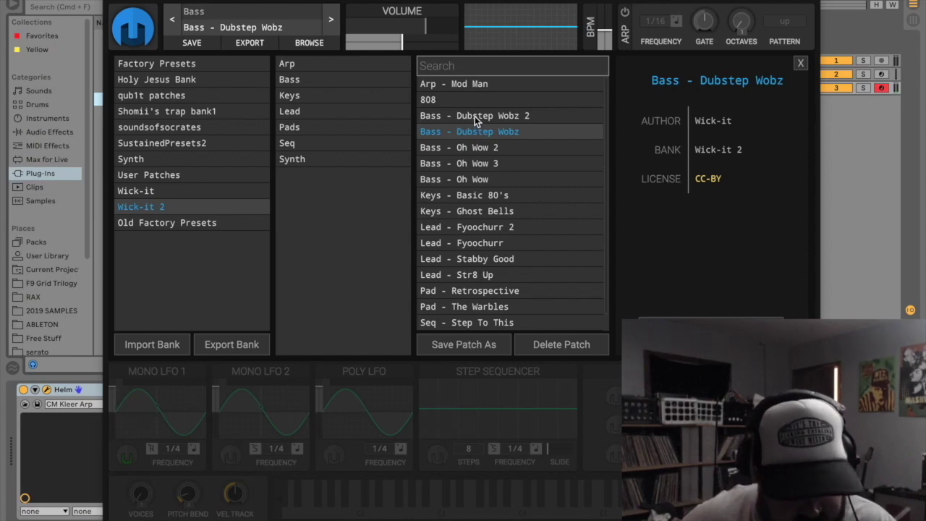
{"action": "left_click", "coordinate": [475, 115]}
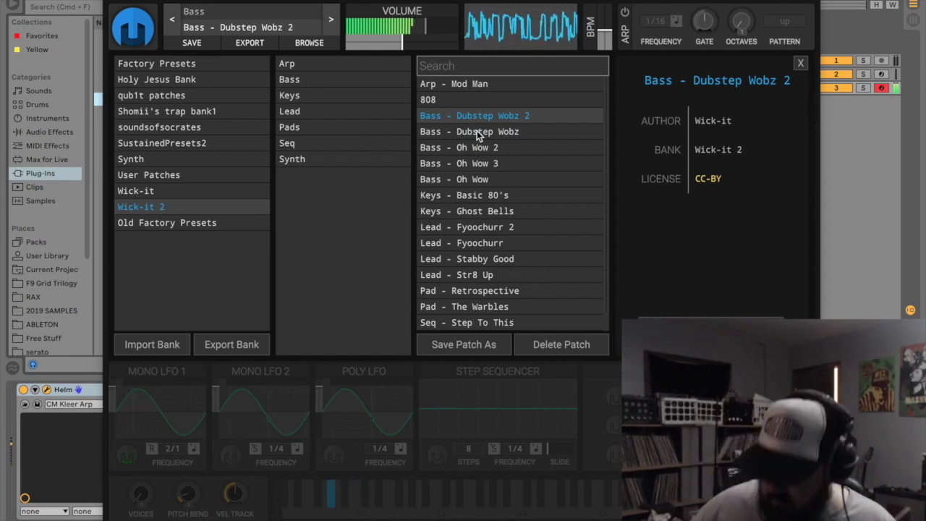
{"action": "left_click", "coordinate": [453, 164]}
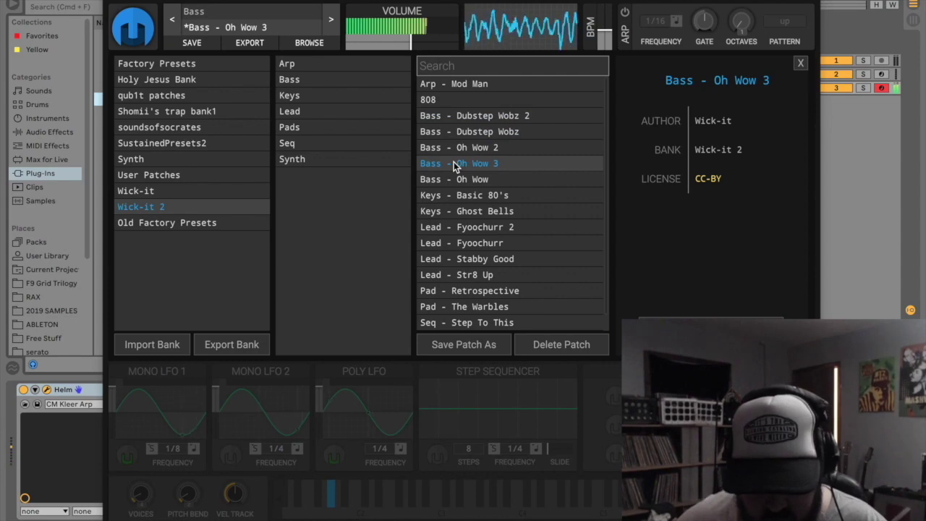
{"action": "left_click", "coordinate": [468, 148]}
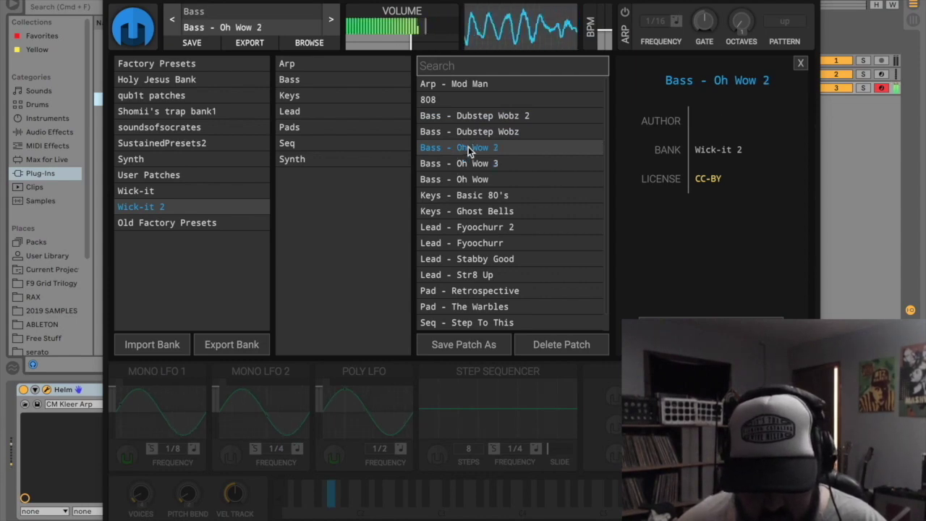
Audition the Wick-it 2 keys and lead patches, plus Pad - Retrospective and Seq - Step To This
{"action": "left_click", "coordinate": [475, 194]}
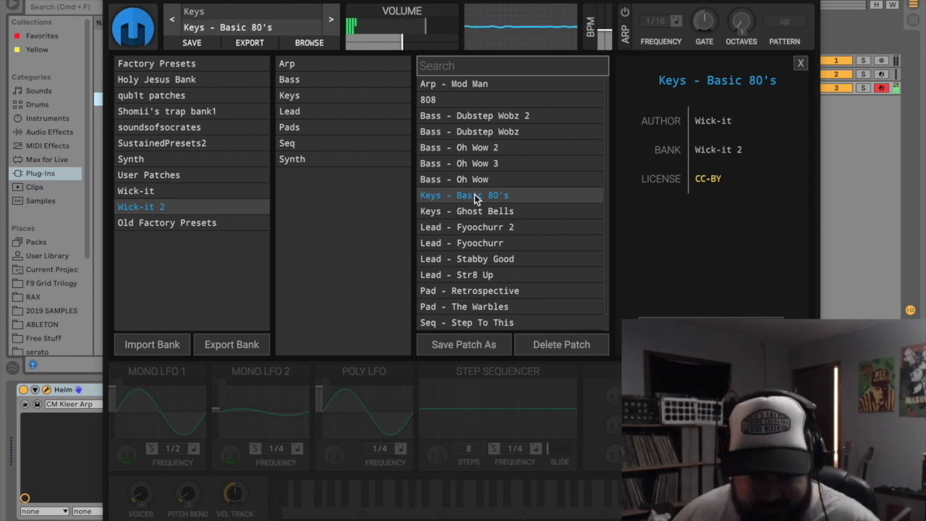
{"action": "left_click", "coordinate": [466, 216]}
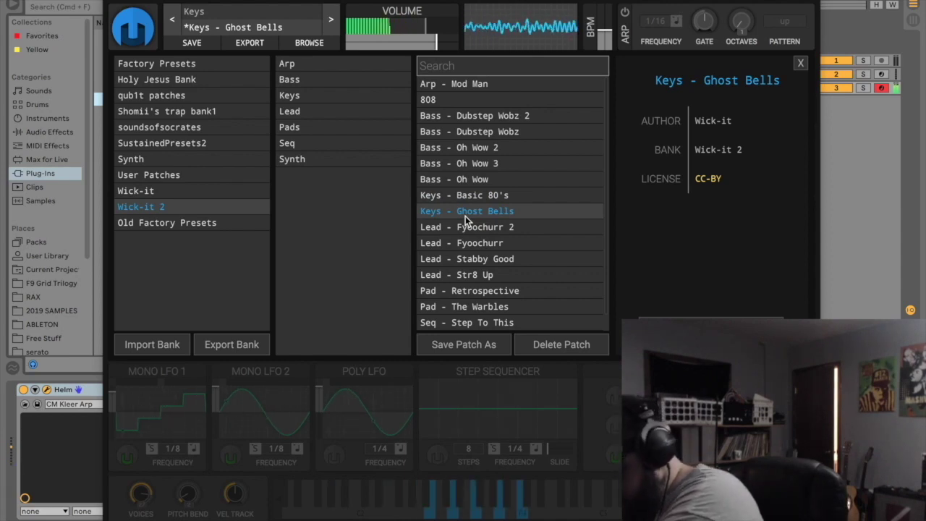
{"action": "left_click", "coordinate": [488, 228]}
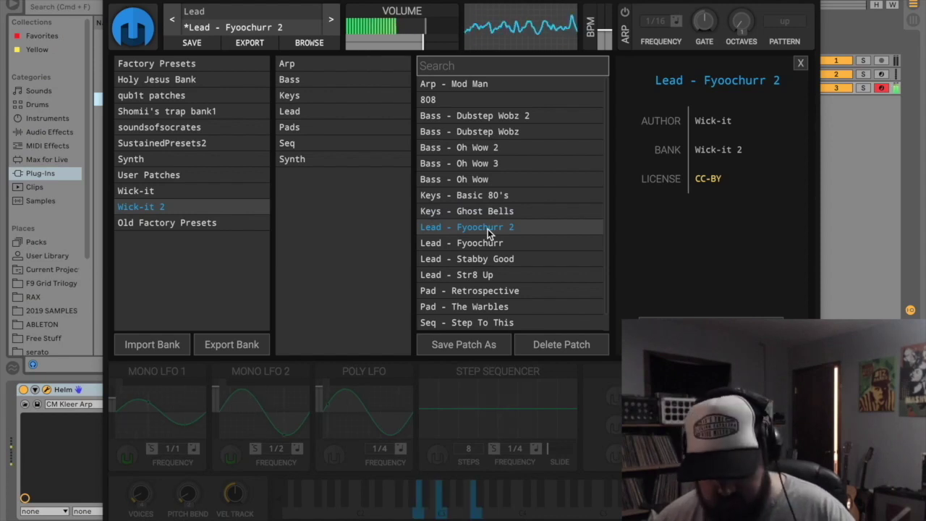
{"action": "left_click", "coordinate": [477, 244]}
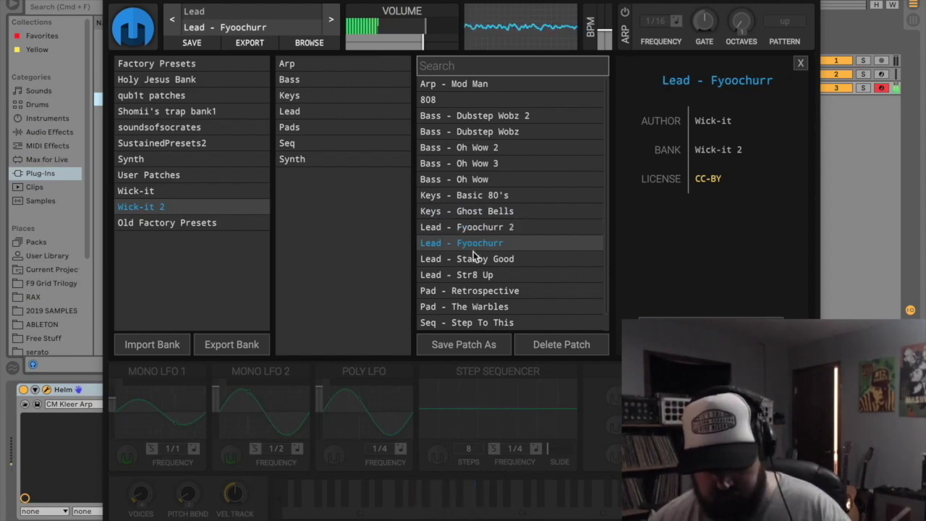
{"action": "left_click", "coordinate": [471, 259]}
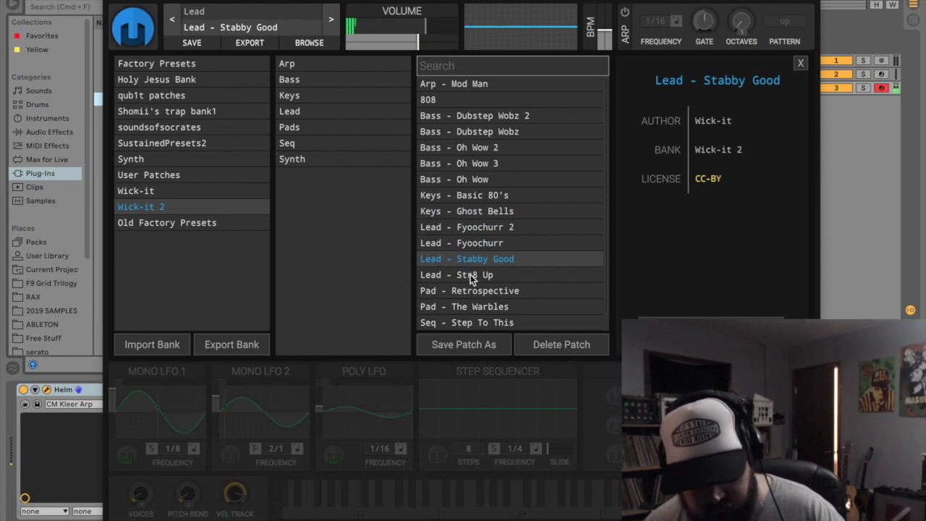
{"action": "left_click", "coordinate": [470, 276]}
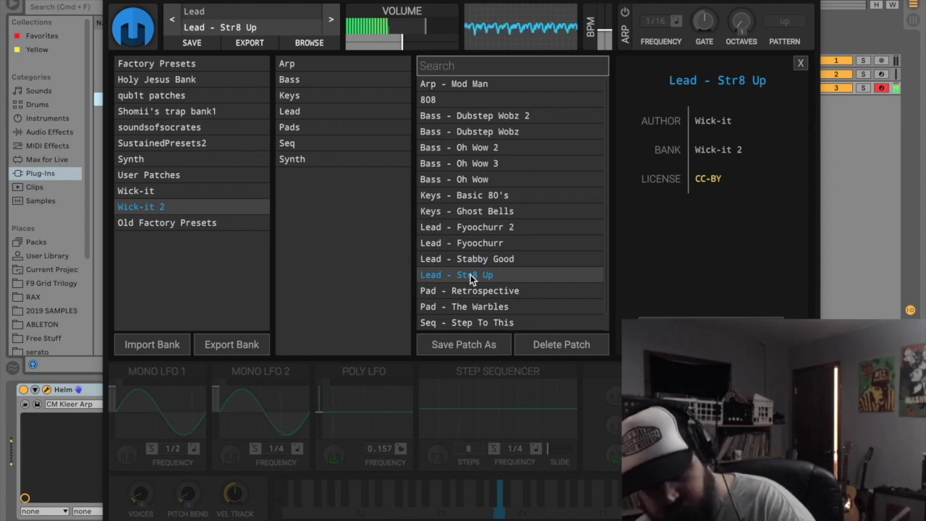
{"action": "left_click", "coordinate": [455, 292]}
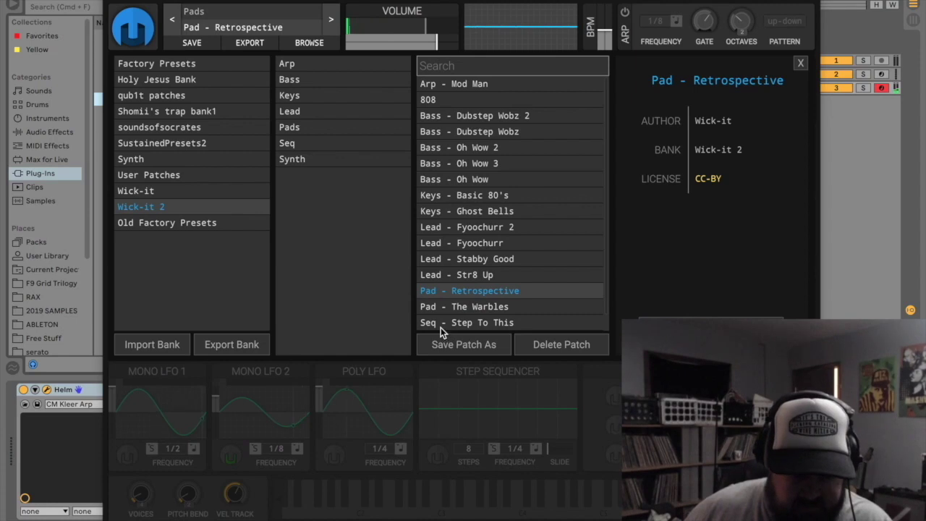
{"action": "left_click", "coordinate": [441, 323]}
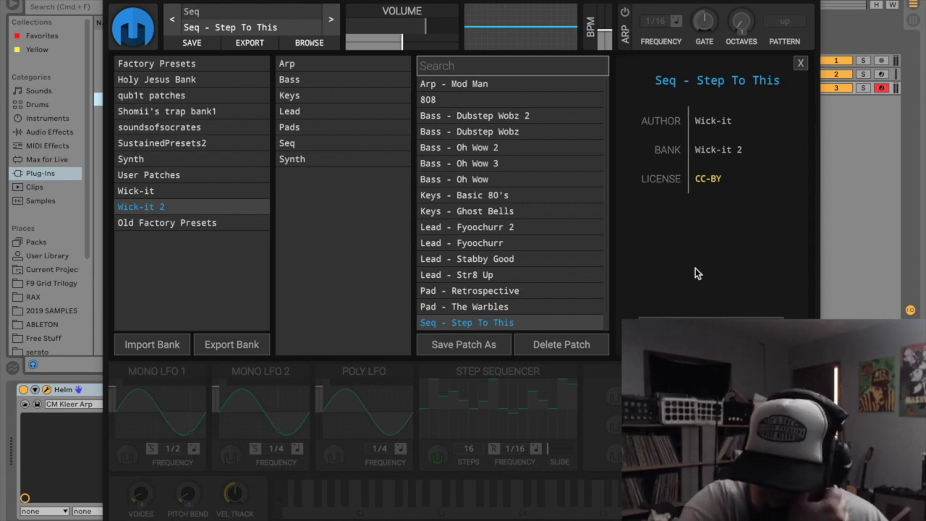
Load the Innit patch from the Wick-it bank and return to the synth's main view
{"action": "left_click", "coordinate": [134, 191]}
{"action": "left_click", "coordinate": [430, 180]}
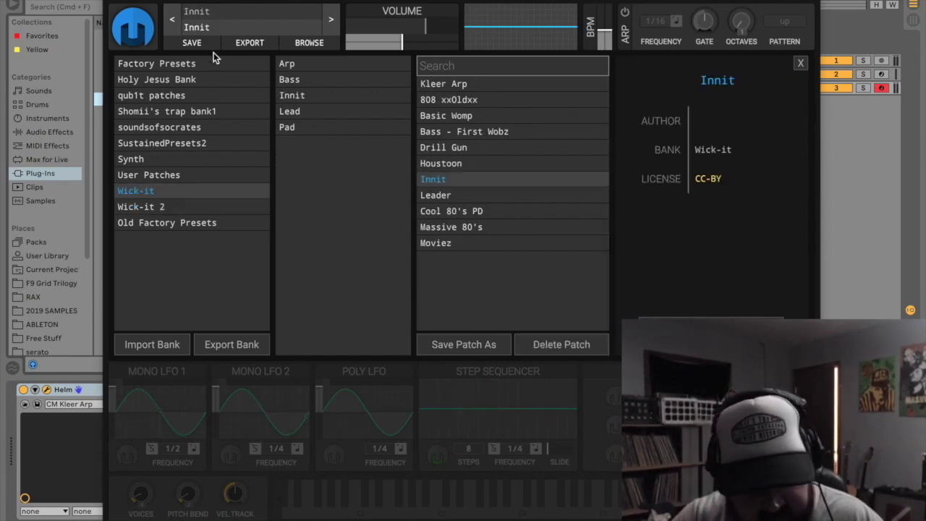
{"action": "left_click", "coordinate": [215, 16]}
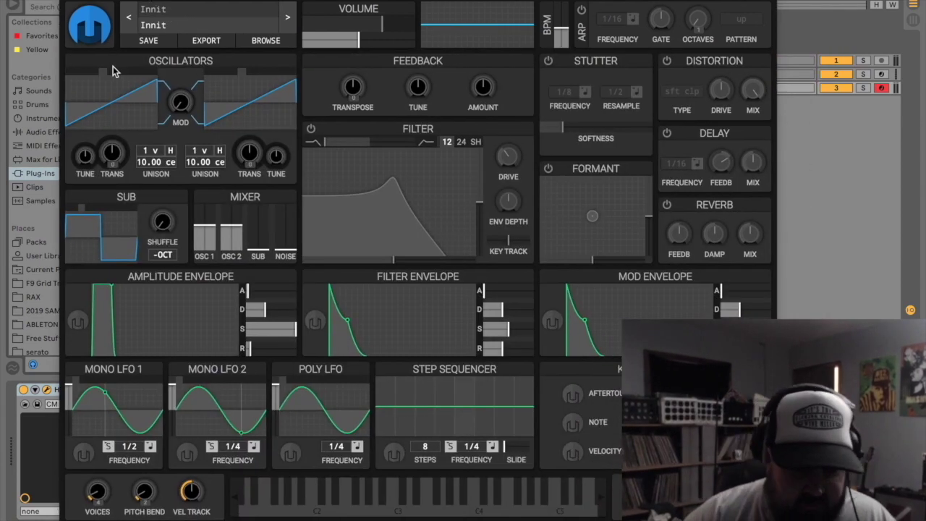
Set oscillator 1's waveform to 3 step and oscillator 2's to a falling saw, and try out the cross modulation
{"action": "left_click", "coordinate": [80, 75]}
{"action": "left_click", "coordinate": [115, 70]}
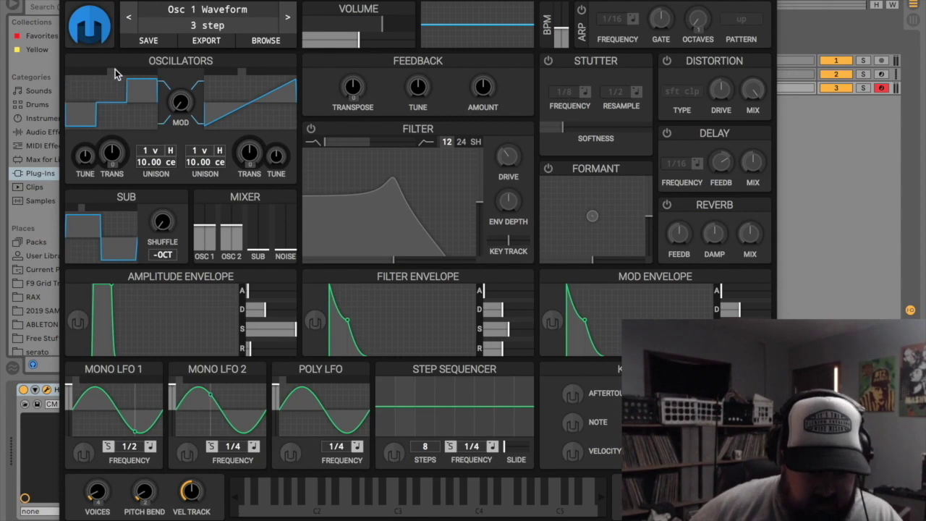
{"action": "left_click", "coordinate": [227, 72]}
{"action": "left_click", "coordinate": [265, 74]}
{"action": "left_click", "coordinate": [266, 70]}
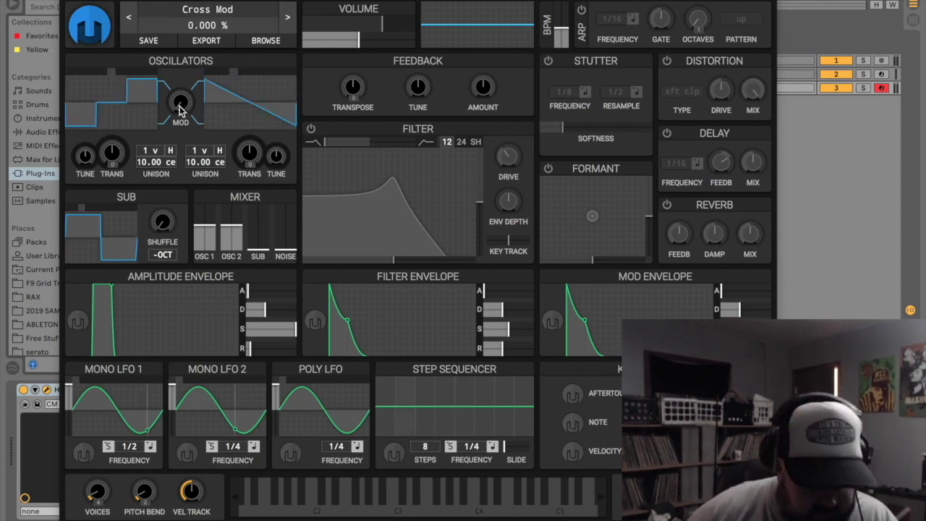
{"action": "mouse_move", "coordinate": [180, 107]}
{"action": "left_mouse_down"}
{"action": "mouse_move", "coordinate": [180, 60]}
{"action": "mouse_move", "coordinate": [177, 108]}
{"action": "left_mouse_up"}
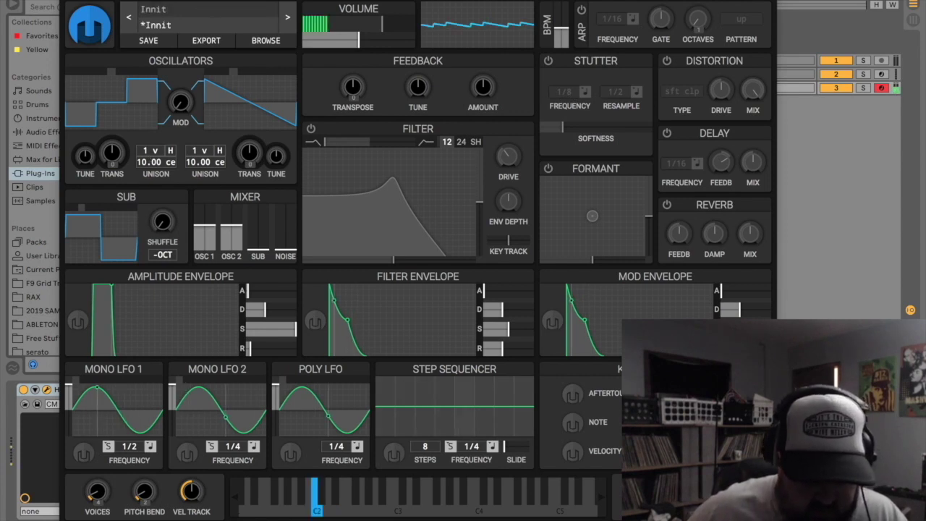
Set oscillator 1's unison to 5 voices with 0 cents detune, and lower oscillator 2's volume to zero
{"action": "left_click_drag", "start_coordinate": [147, 168], "coordinate": [147, 203]}
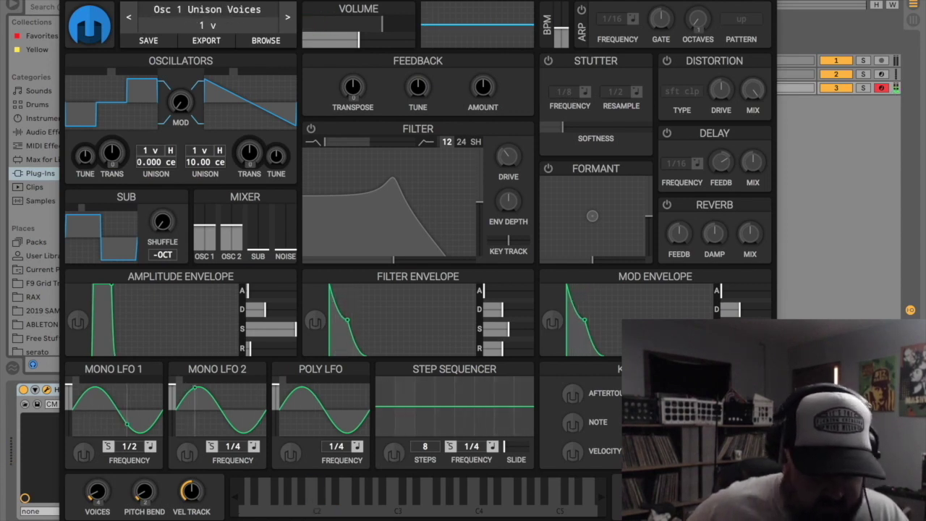
{"action": "mouse_move", "coordinate": [156, 162]}
{"action": "left_mouse_down"}
{"action": "mouse_move", "coordinate": [155, 134]}
{"action": "mouse_move", "coordinate": [155, 178]}
{"action": "left_mouse_up"}
{"action": "left_click_drag", "start_coordinate": [230, 241], "coordinate": [230, 255]}
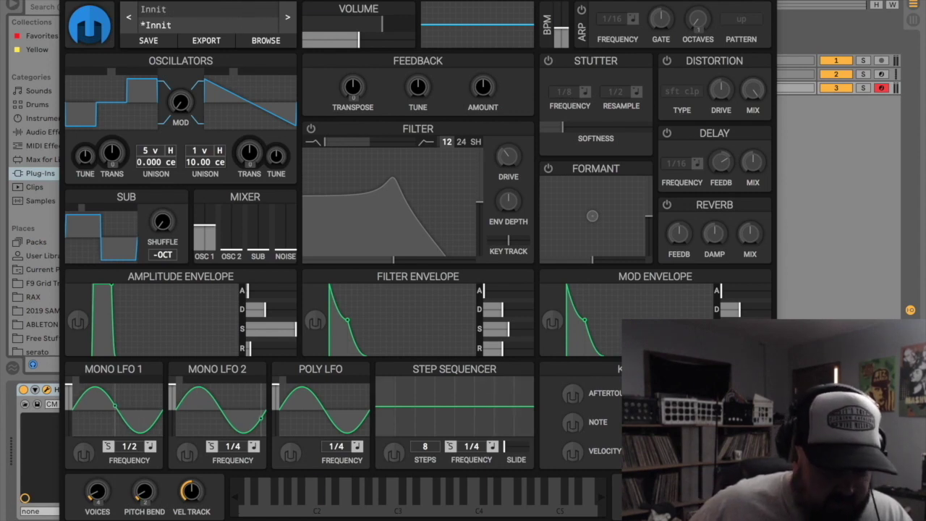
Set oscillator 2 to 5 unison voices, 32.49 cents detune and about 0.248 volume, with oscillator 1's detune at 7.695 cents
{"action": "left_click_drag", "start_coordinate": [112, 151], "coordinate": [85, 165]}
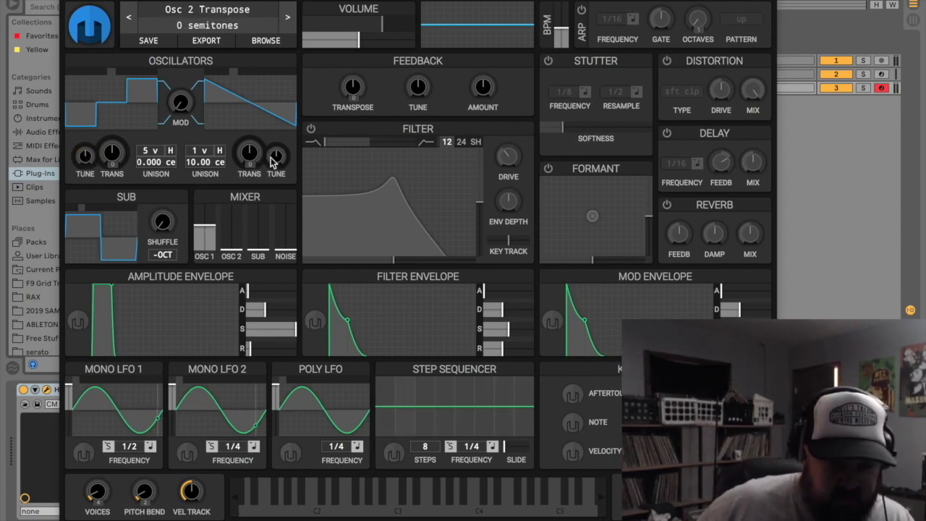
{"action": "scroll", "coordinate": [205, 162], "scroll_direction": "up", "scroll_amount": 2}
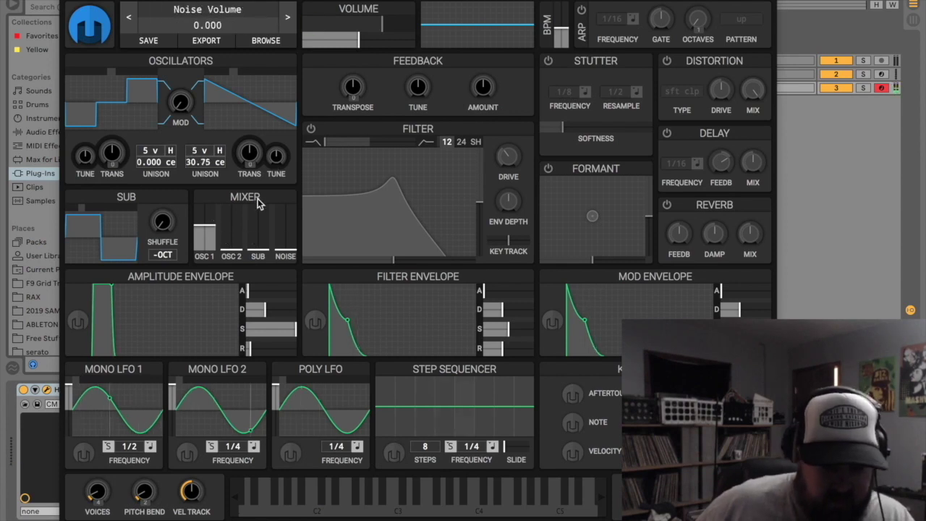
{"action": "left_click_drag", "start_coordinate": [231, 255], "coordinate": [232, 231]}
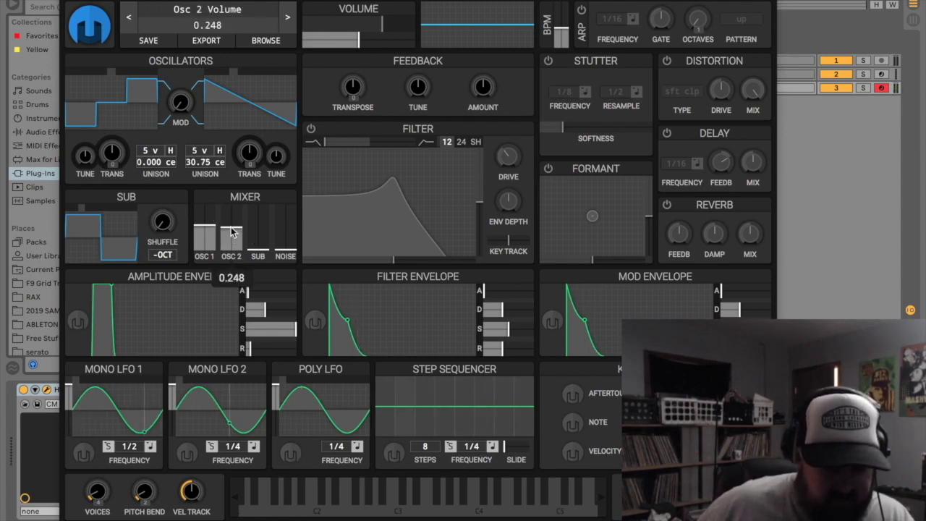
{"action": "scroll", "coordinate": [205, 163], "scroll_direction": "up", "scroll_amount": 1}
{"action": "scroll", "coordinate": [144, 162], "scroll_direction": "up", "scroll_amount": 2}
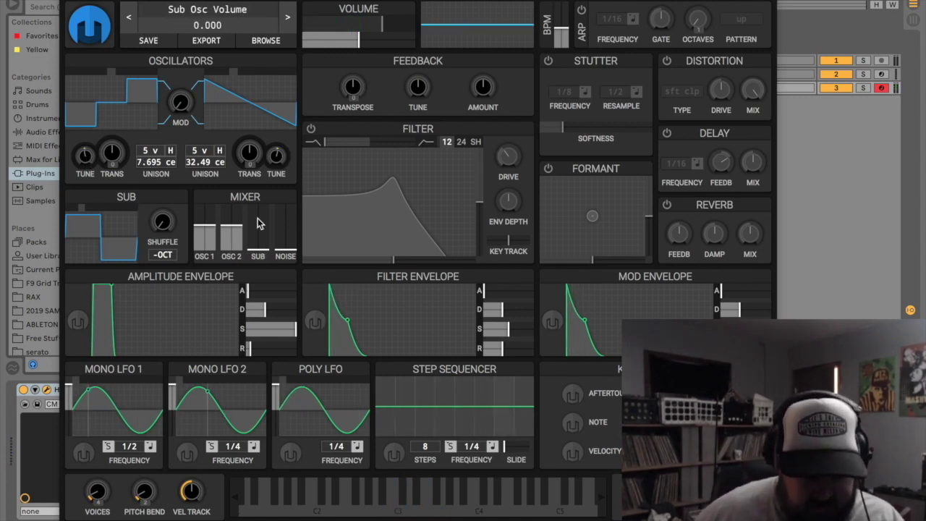
Change the sub oscillator's waveform to a sine and rebalance the mixer with Osc 2 at 0.465 and Sub and Noise at zero
{"action": "left_click_drag", "start_coordinate": [257, 248], "coordinate": [231, 253]}
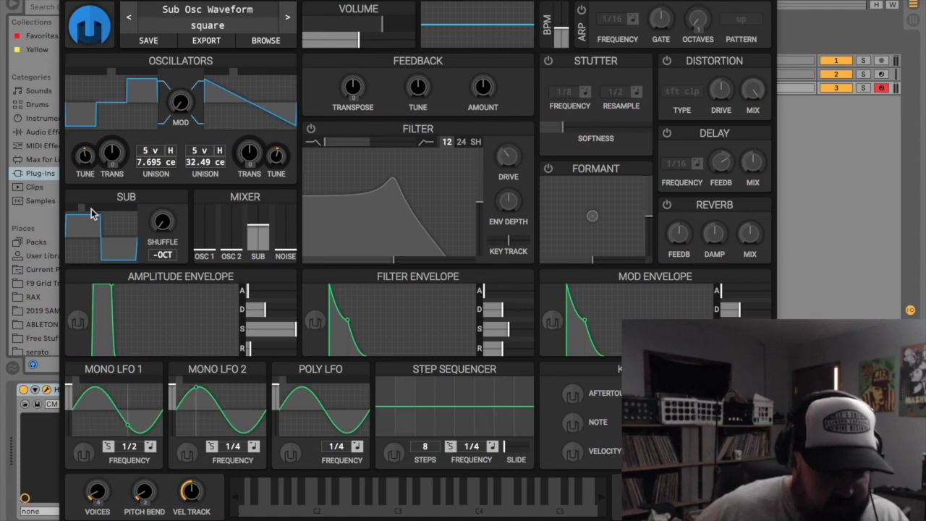
{"action": "mouse_move", "coordinate": [94, 212]}
{"action": "left_mouse_down"}
{"action": "mouse_move", "coordinate": [130, 207]}
{"action": "mouse_move", "coordinate": [86, 213]}
{"action": "left_mouse_up"}
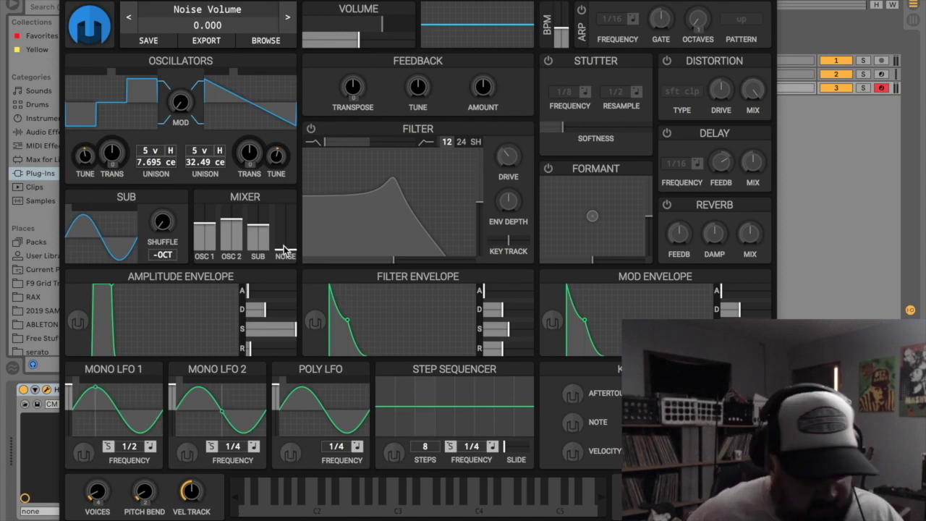
{"action": "mouse_move", "coordinate": [285, 252]}
{"action": "left_mouse_down"}
{"action": "mouse_move", "coordinate": [284, 217]}
{"action": "mouse_move", "coordinate": [287, 259]}
{"action": "left_mouse_up"}
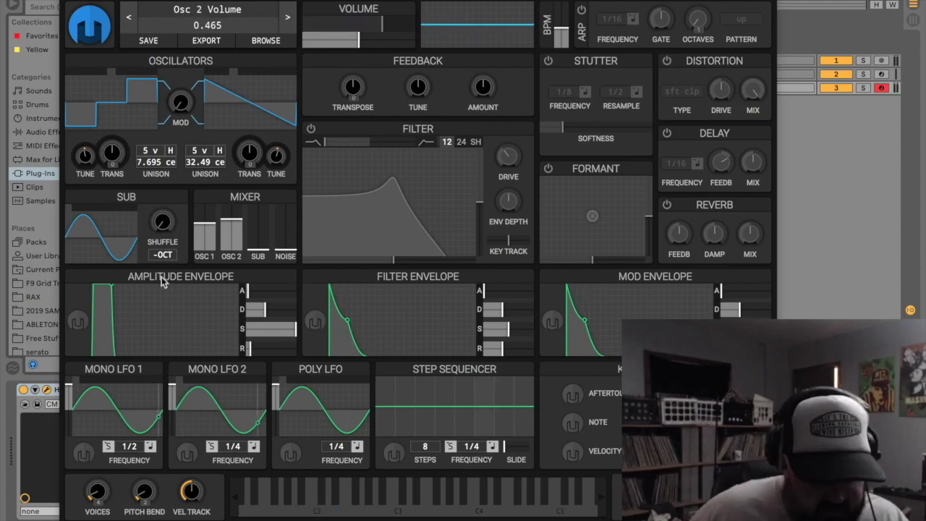
Shape the amplitude envelope into a pluck with a near-instant attack, long decay, no sustain and short release
{"action": "mouse_move", "coordinate": [249, 294]}
{"action": "left_mouse_down"}
{"action": "mouse_move", "coordinate": [290, 298]}
{"action": "mouse_move", "coordinate": [261, 306]}
{"action": "left_mouse_up"}
{"action": "left_click_drag", "start_coordinate": [118, 315], "coordinate": [132, 356]}
{"action": "left_click_drag", "start_coordinate": [108, 291], "coordinate": [95, 289]}
{"action": "left_click_drag", "start_coordinate": [121, 366], "coordinate": [128, 364]}
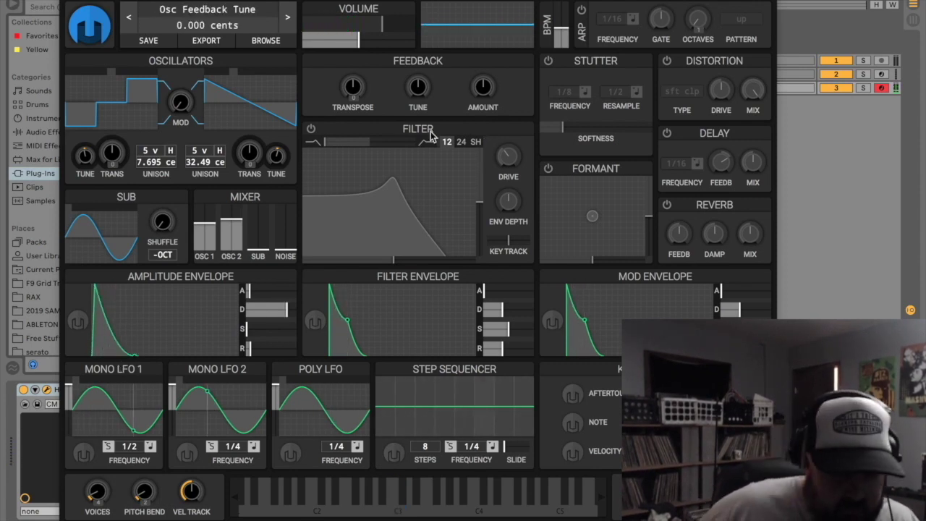
Turn on the filter and sweep its cutoff and resonance, bringing the resonance down to its minimum
{"action": "left_click", "coordinate": [311, 128]}
{"action": "left_click_drag", "start_coordinate": [395, 261], "coordinate": [418, 260]}
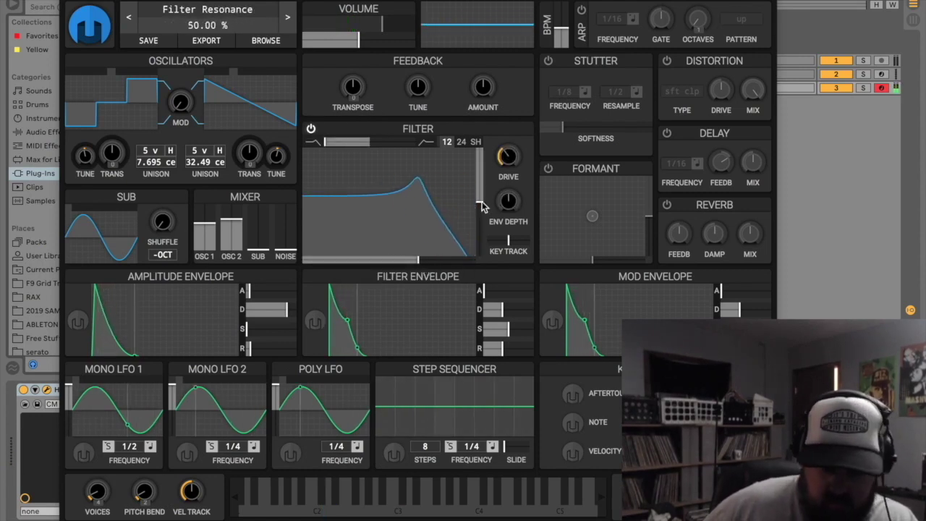
{"action": "left_click_drag", "start_coordinate": [477, 181], "coordinate": [476, 211]}
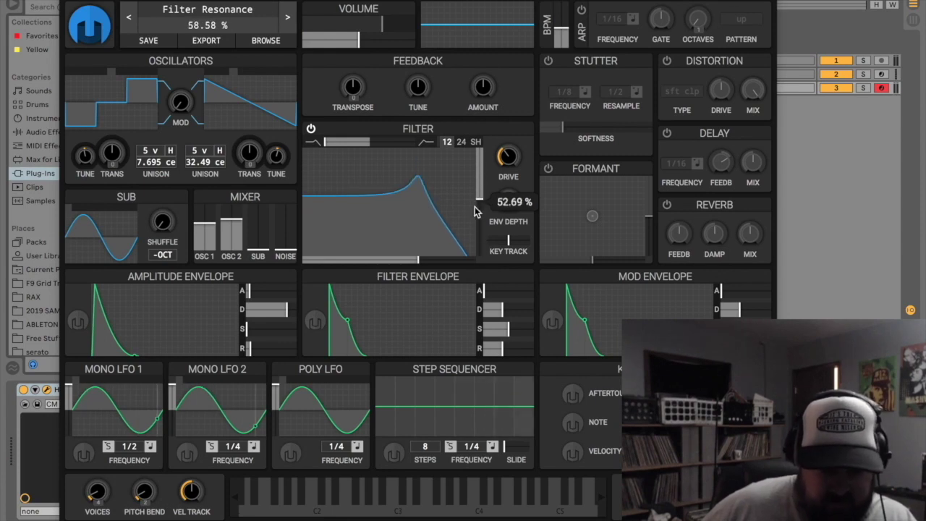
{"action": "left_click_drag", "start_coordinate": [419, 260], "coordinate": [405, 261]}
{"action": "left_click_drag", "start_coordinate": [403, 201], "coordinate": [441, 260]}
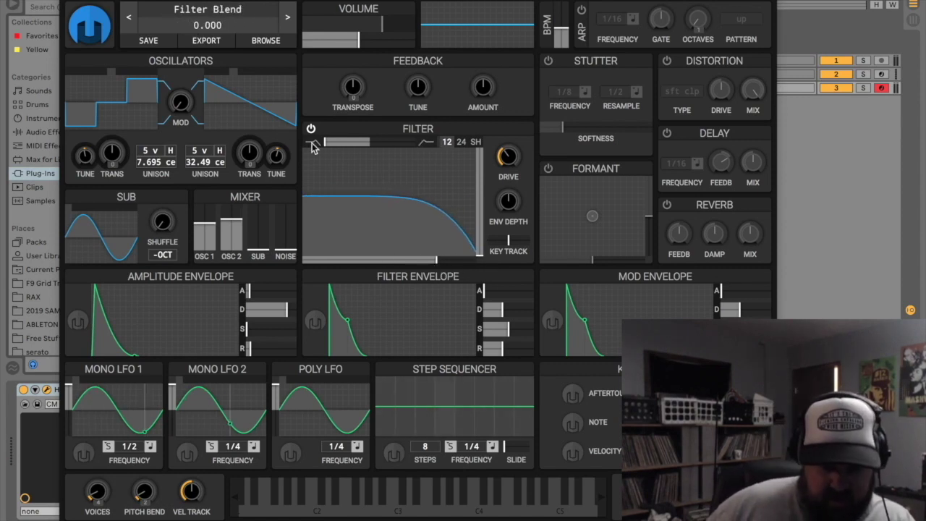
Try the filter's 24 and shelf styles, return it to 12, and open the low-pass cutoff fully
{"action": "left_click", "coordinate": [461, 143]}
{"action": "left_click", "coordinate": [475, 143]}
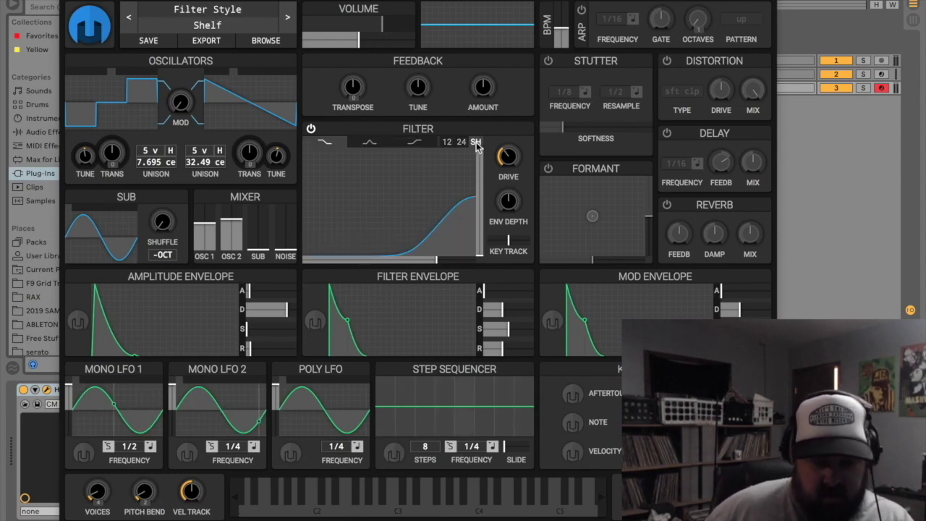
{"action": "left_click", "coordinate": [446, 142]}
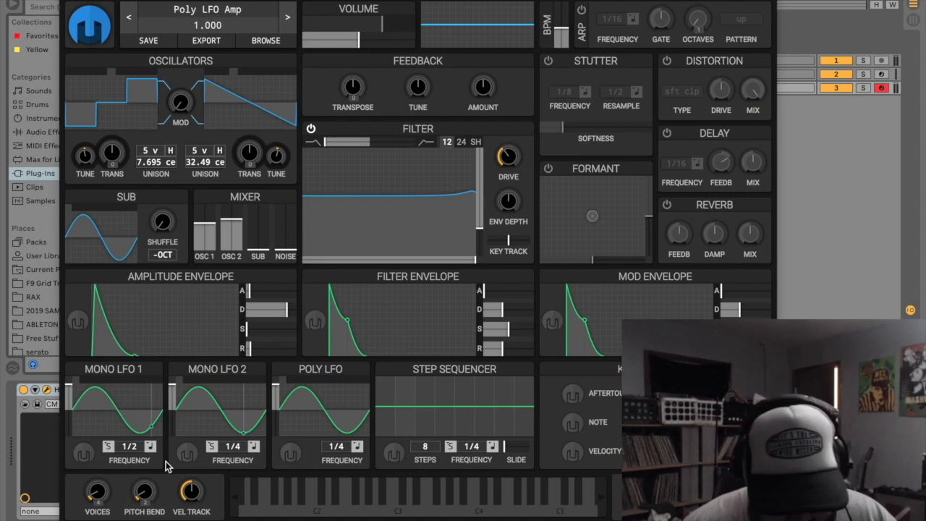
Assign Mono LFO 1 to modulate the tune of Osc 1 and Osc 2, with a depth of 84.72 cents on Osc 2
{"action": "left_click", "coordinate": [82, 458]}
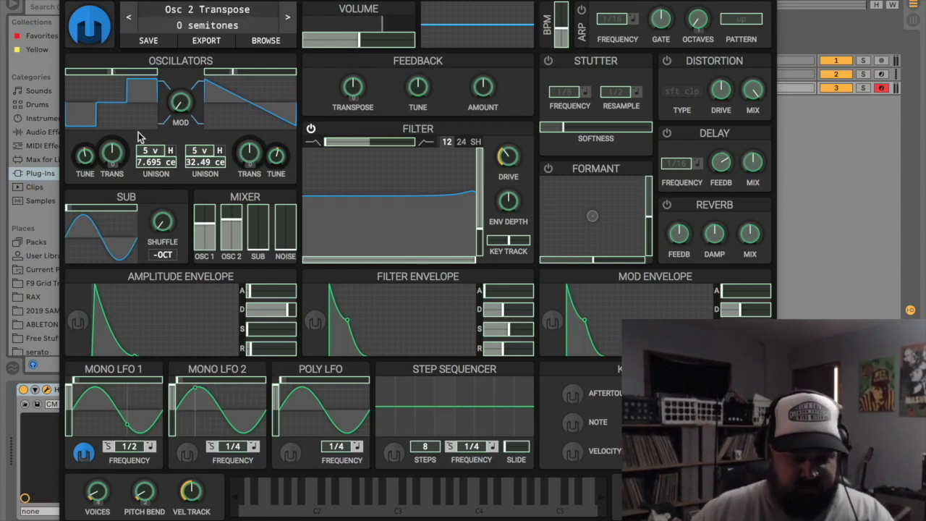
{"action": "left_click_drag", "start_coordinate": [85, 158], "coordinate": [86, 166]}
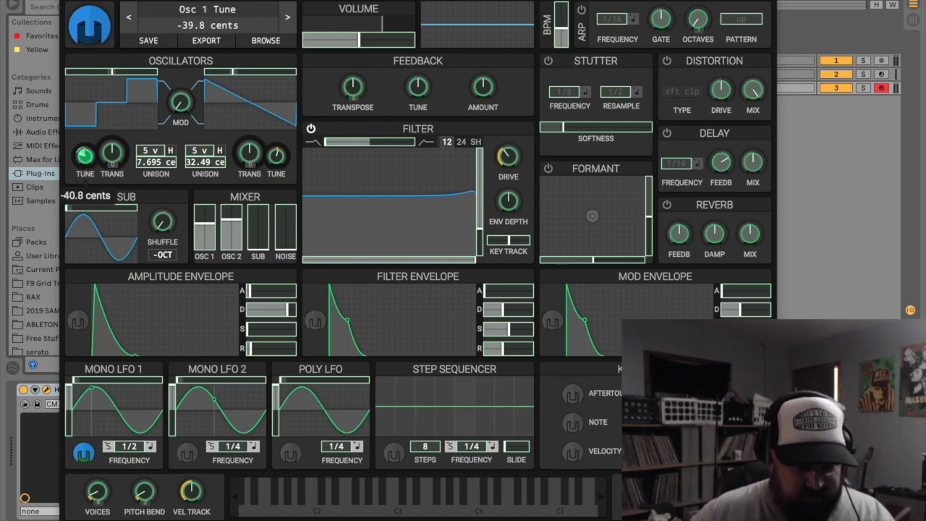
{"action": "left_click_drag", "start_coordinate": [85, 167], "coordinate": [82, 153]}
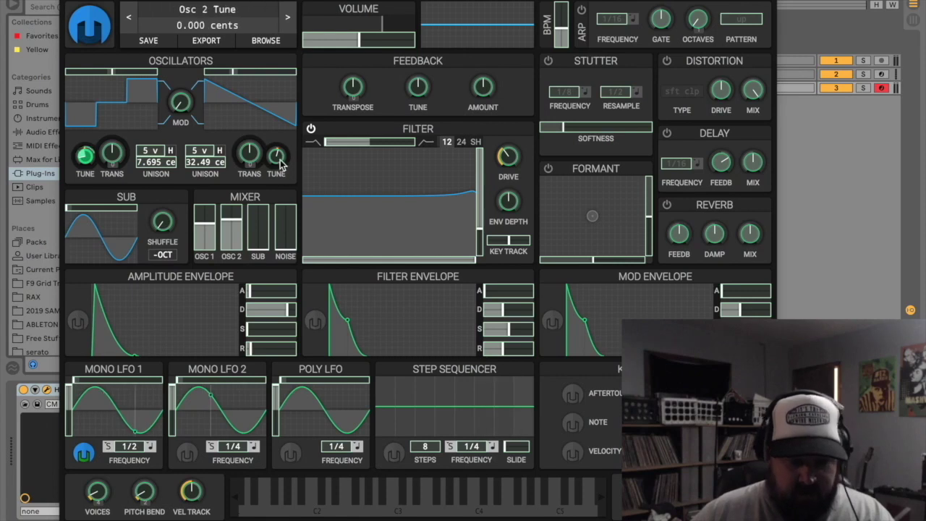
{"action": "left_click_drag", "start_coordinate": [276, 155], "coordinate": [276, 145]}
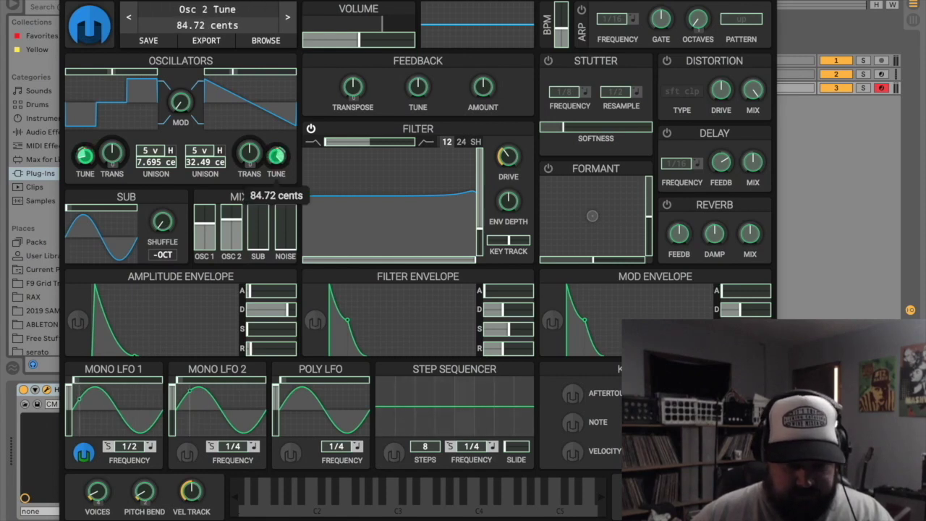
{"action": "left_click", "coordinate": [83, 454]}
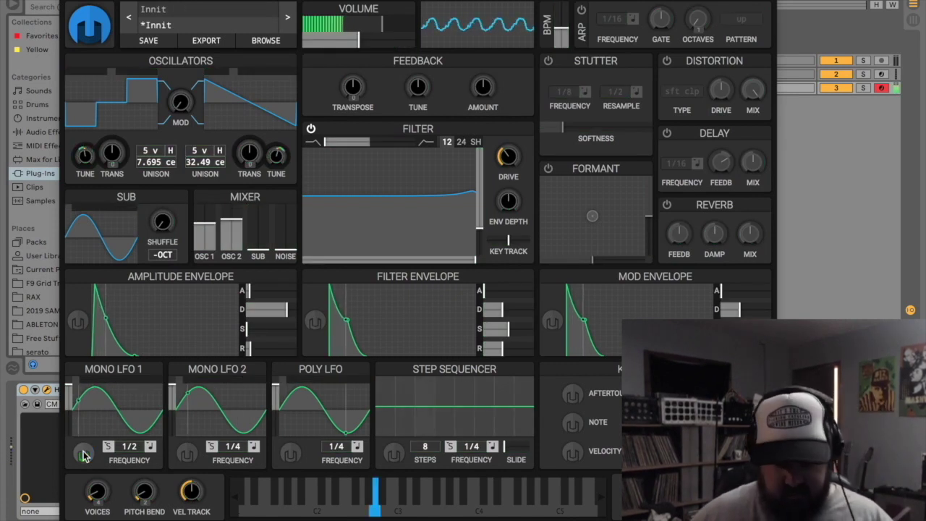
{"action": "left_click", "coordinate": [83, 454]}
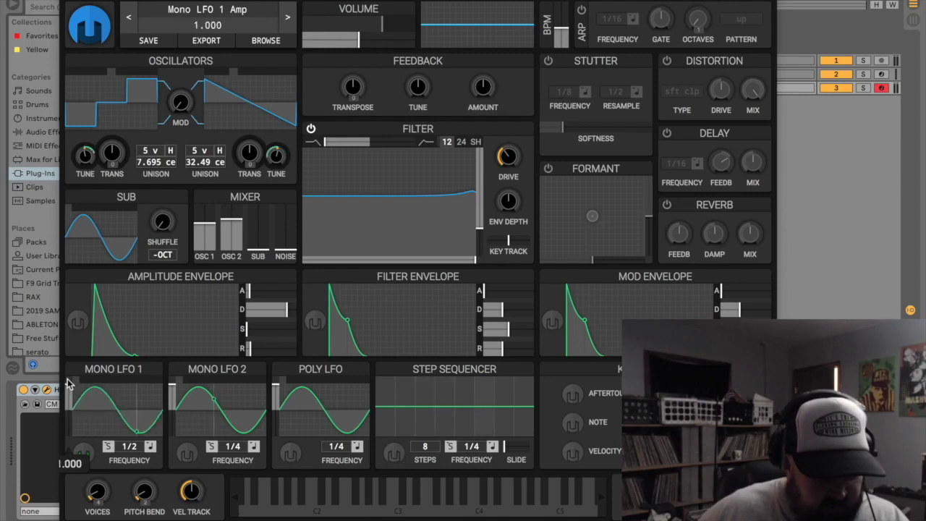
Lower Mono LFO 1's amplitude to soften the pitch wobble and set its frequency to 1/8
{"action": "left_click_drag", "start_coordinate": [67, 378], "coordinate": [69, 408]}
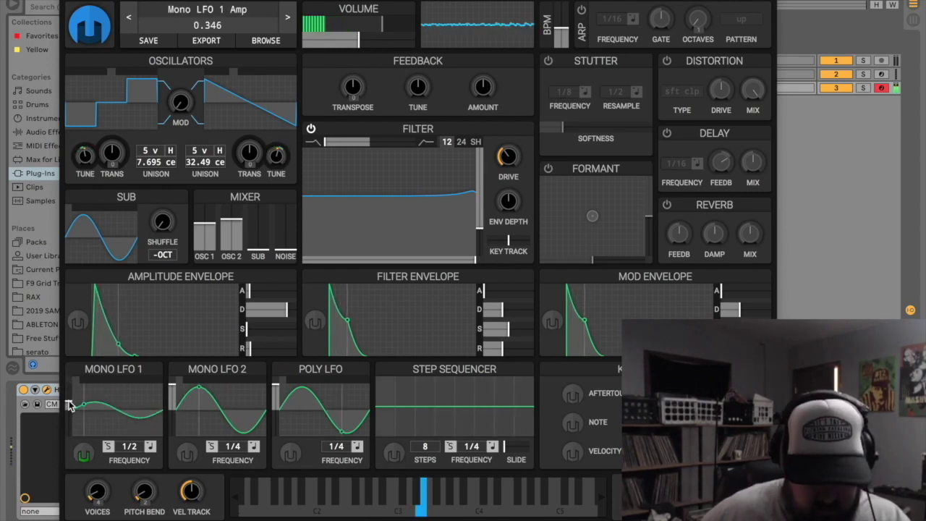
{"action": "left_click_drag", "start_coordinate": [130, 452], "coordinate": [131, 470]}
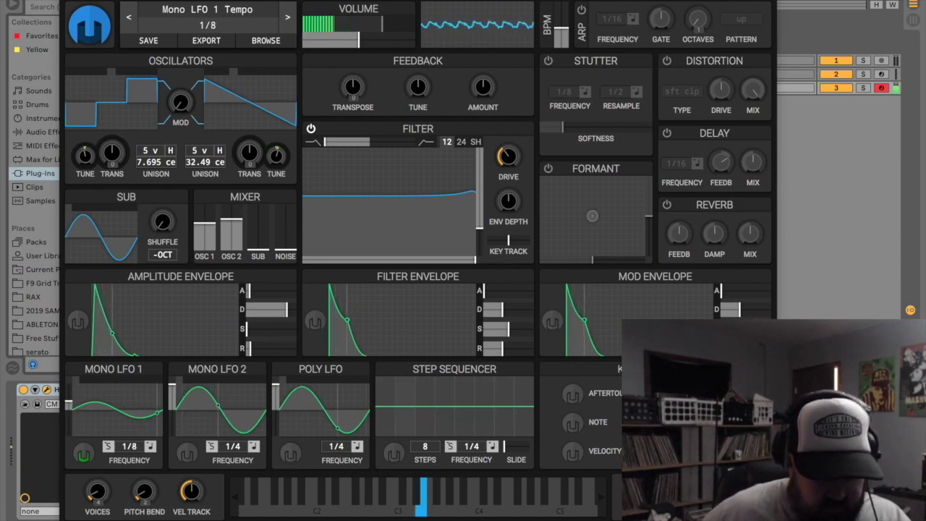
{"action": "mouse_move", "coordinate": [68, 394]}
{"action": "left_mouse_down"}
{"action": "mouse_move", "coordinate": [67, 382]}
{"action": "mouse_move", "coordinate": [69, 403]}
{"action": "left_mouse_up"}
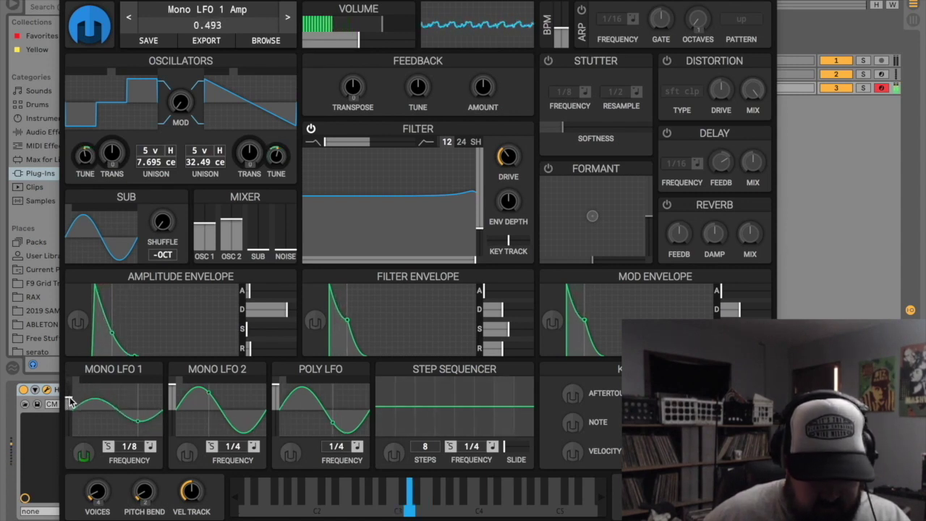
Review Mono LFO 1's frequency sync modes and its retrigger options
{"action": "left_click", "coordinate": [150, 447]}
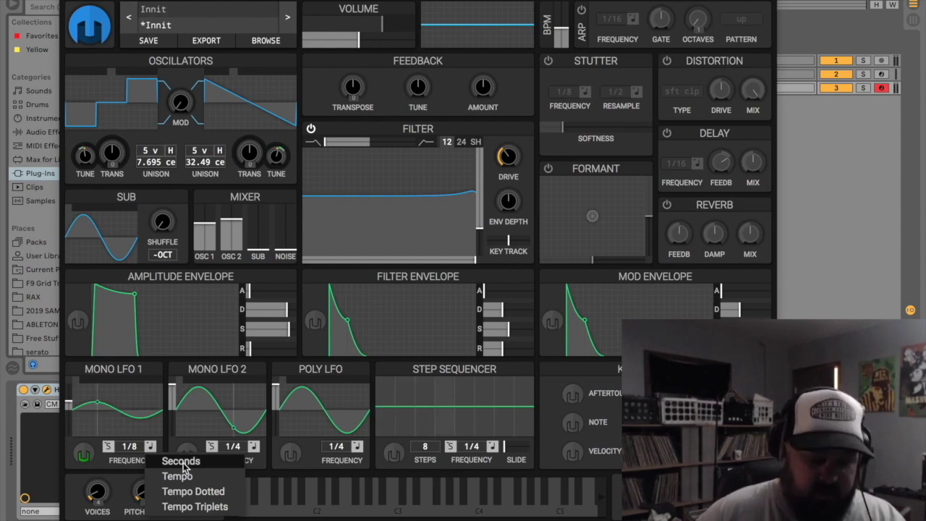
{"action": "left_click", "coordinate": [107, 448]}
{"action": "left_click", "coordinate": [107, 448]}
{"action": "left_click", "coordinate": [107, 447]}
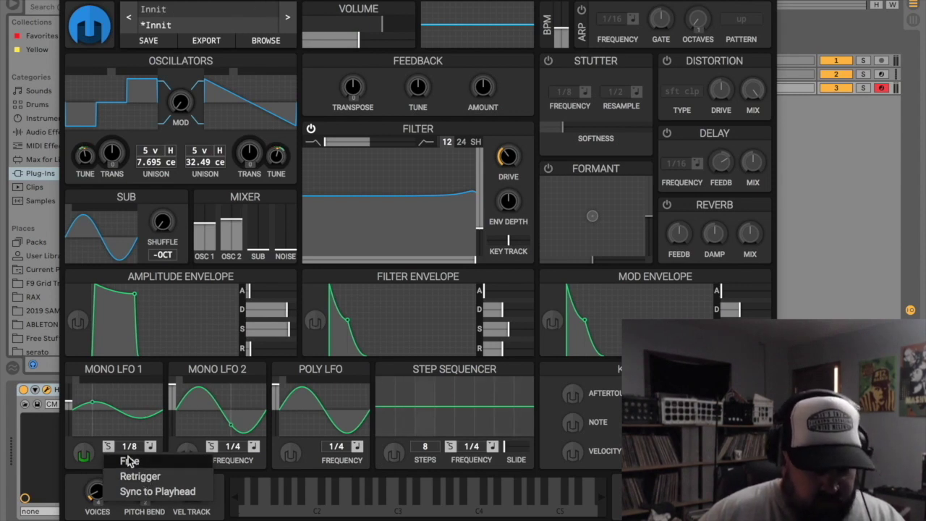
{"action": "left_click", "coordinate": [83, 443]}
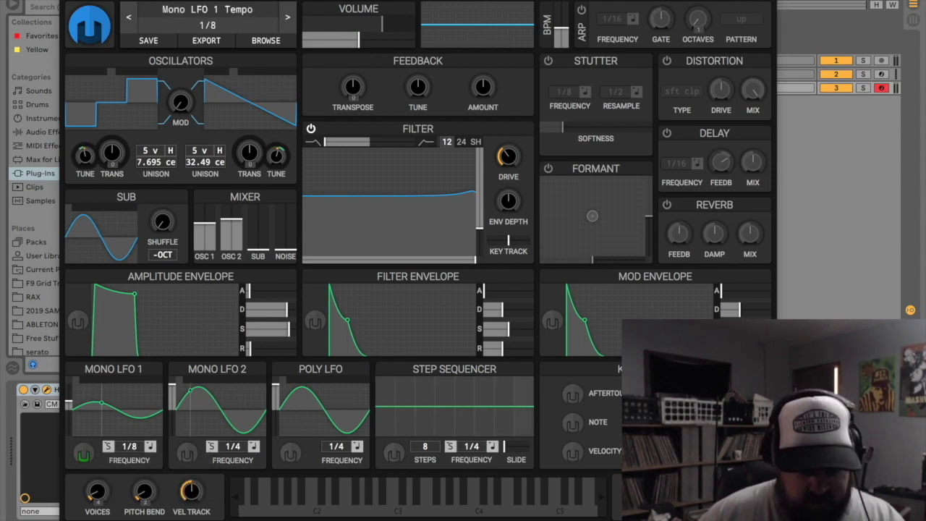
Raise Mono LFO 1 to full amplitude at a 1/1 frequency and try its Retrigger and Free modes
{"action": "left_click_drag", "start_coordinate": [70, 403], "coordinate": [69, 387]}
{"action": "left_click", "coordinate": [107, 450]}
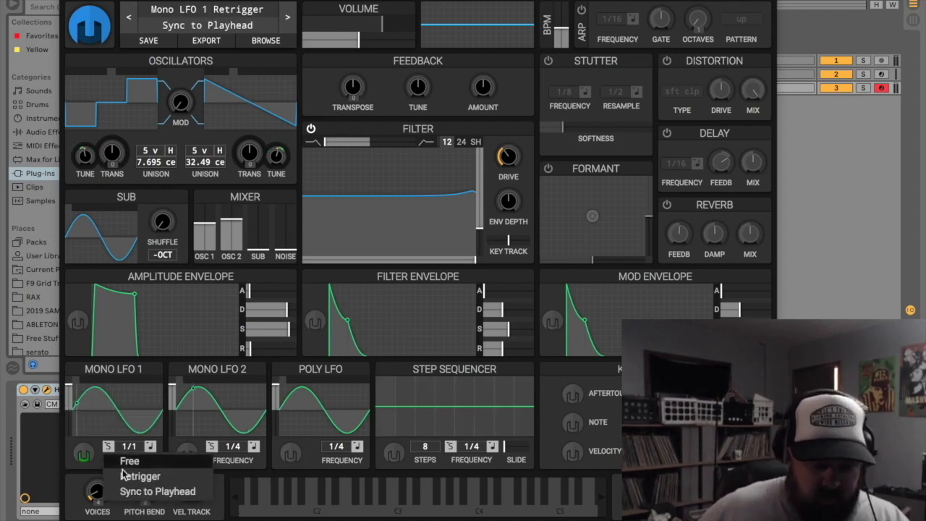
{"action": "left_click", "coordinate": [126, 471]}
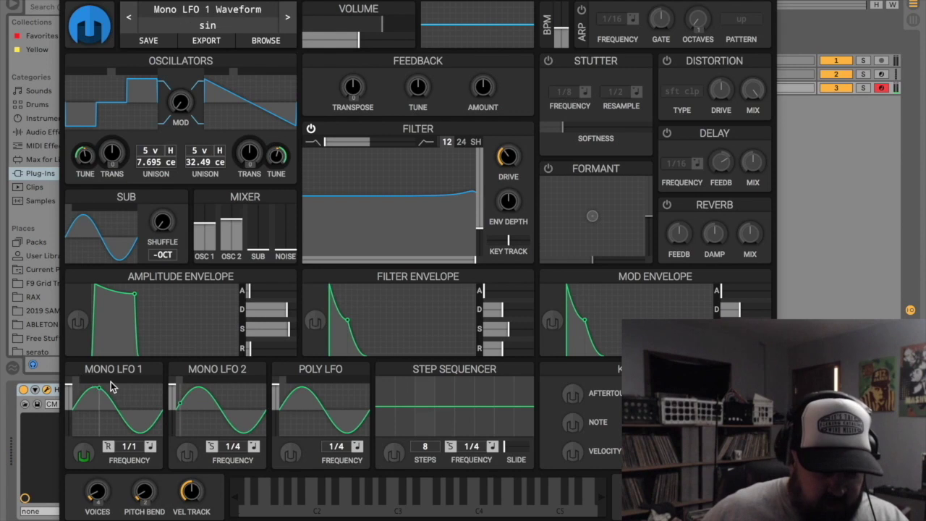
{"action": "left_click", "coordinate": [112, 453]}
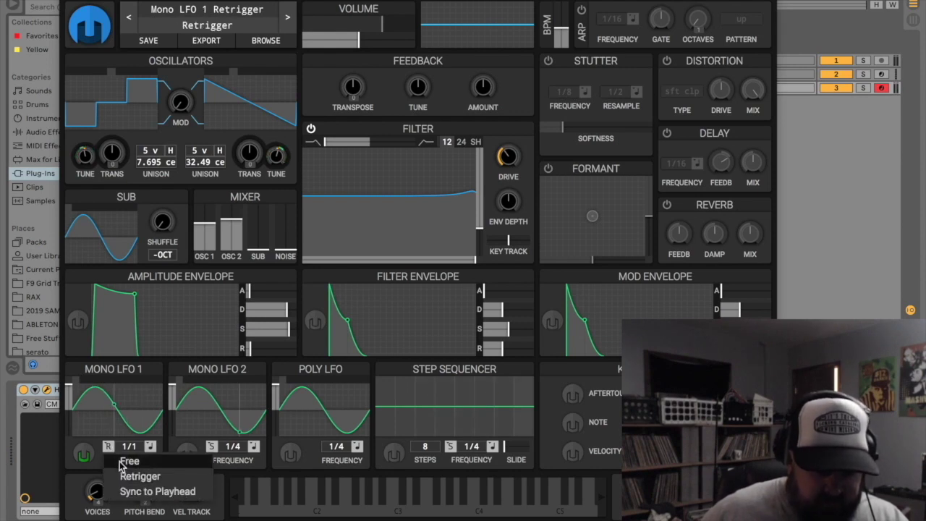
{"action": "left_click", "coordinate": [123, 459]}
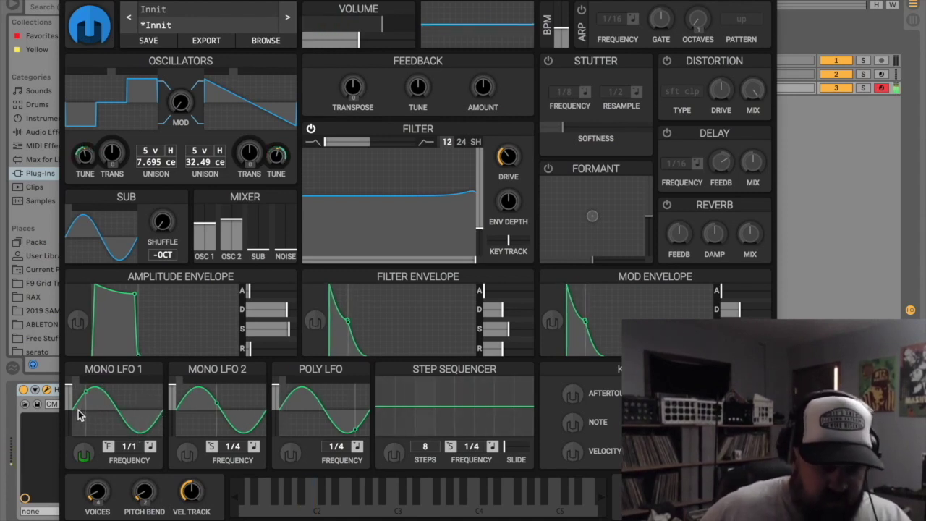
Set Mono LFO 1 to Retrigger with zero amplitude and disconnect it from all modulation targets
{"action": "left_click", "coordinate": [108, 447]}
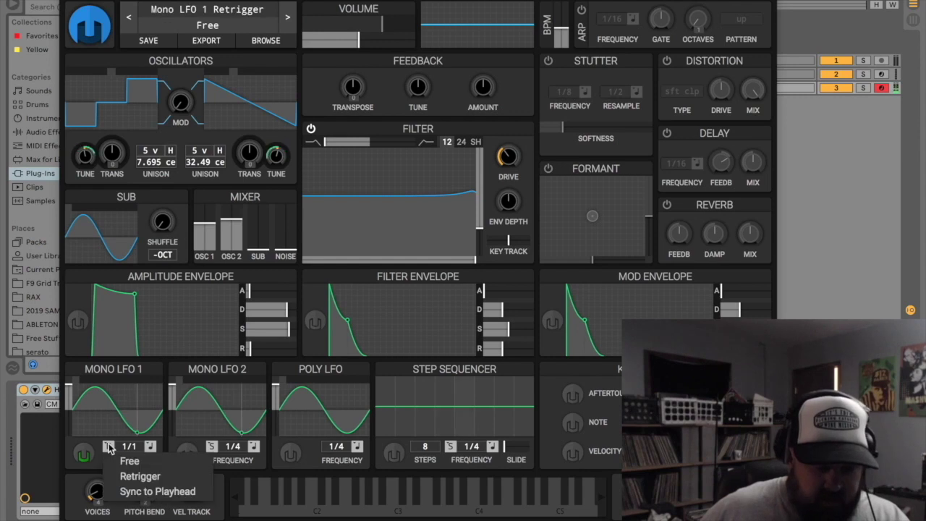
{"action": "left_click", "coordinate": [138, 478]}
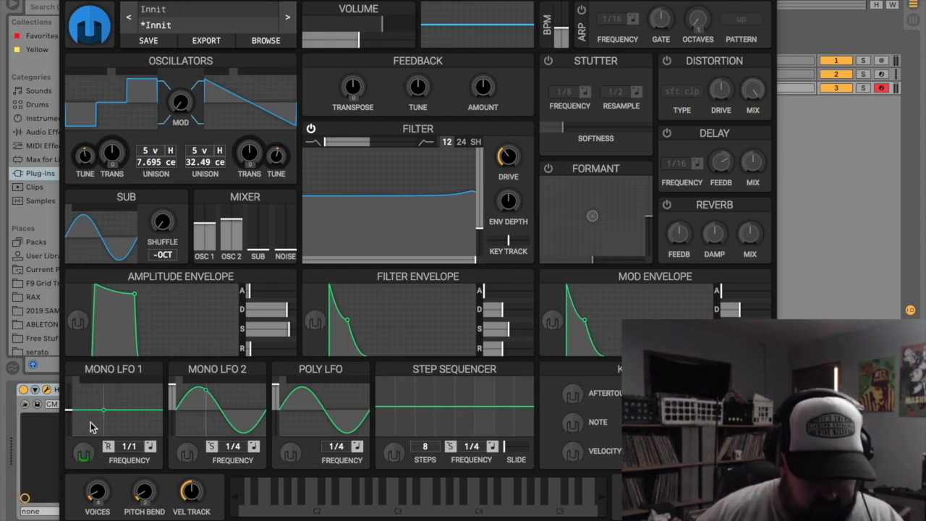
{"action": "right_click", "coordinate": [86, 457]}
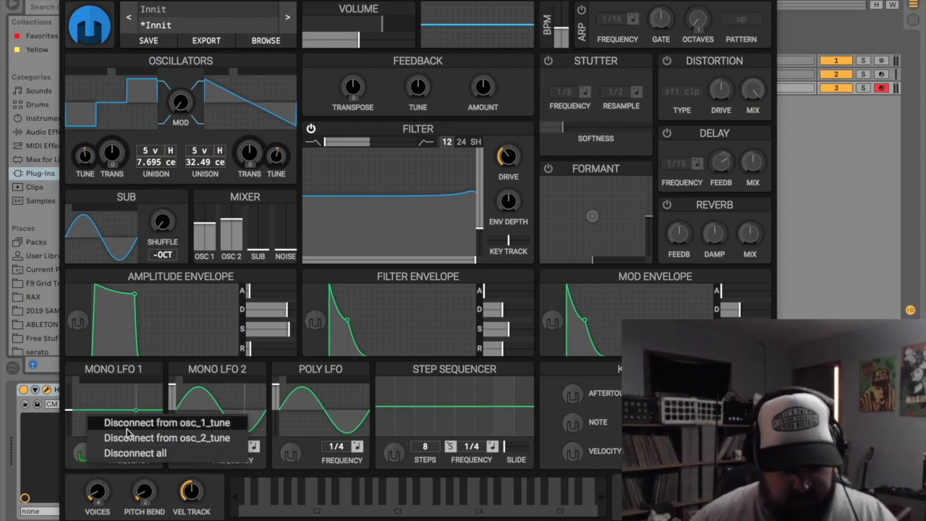
{"action": "left_click", "coordinate": [117, 453]}
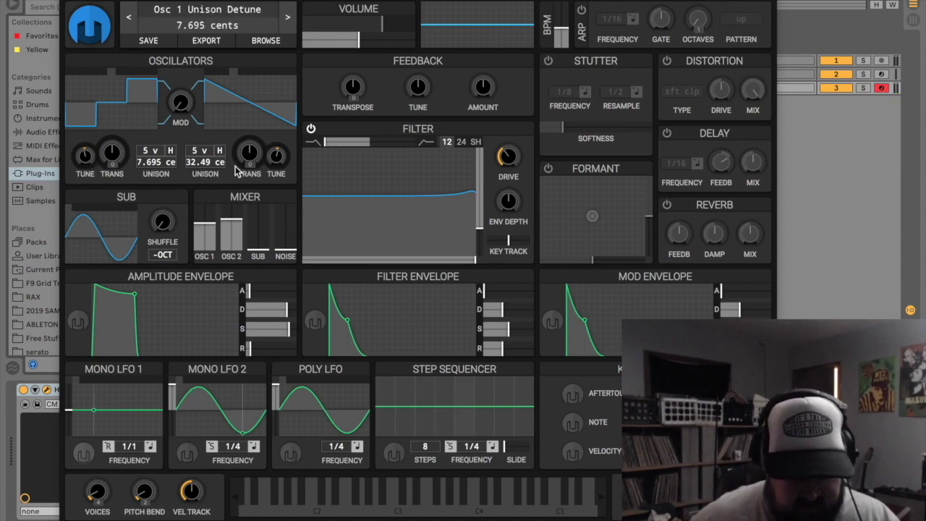
Assign Mono LFO 2 to modulate the filter cutoff and set its frequency to 1/1
{"action": "left_click", "coordinate": [186, 453]}
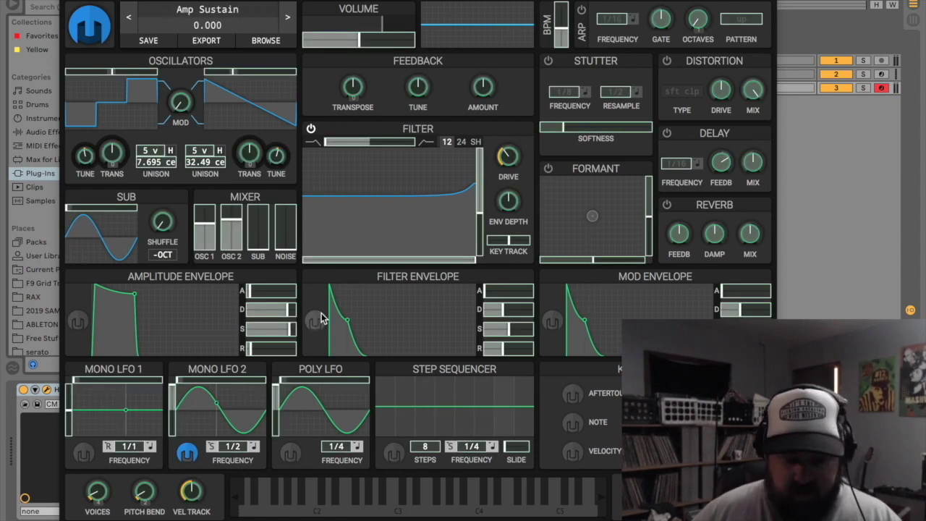
{"action": "left_click_drag", "start_coordinate": [436, 263], "coordinate": [474, 261]}
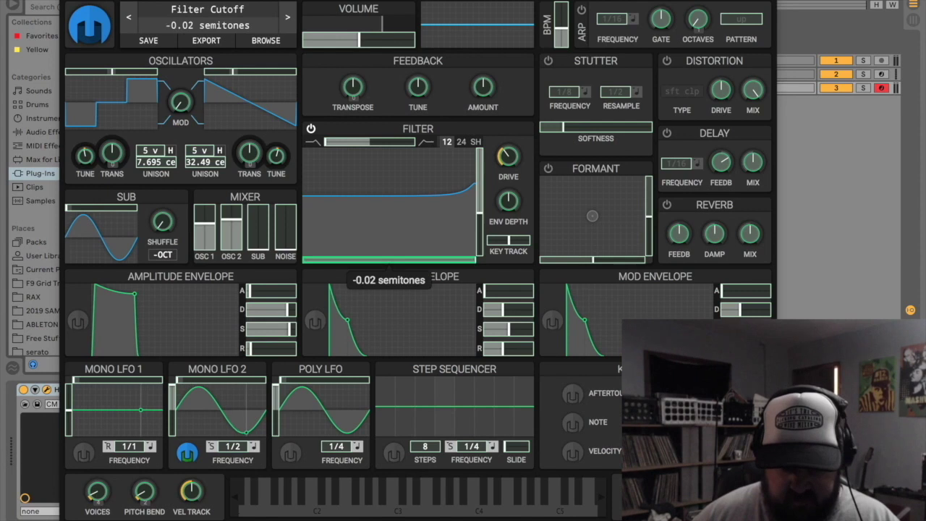
{"action": "left_click_drag", "start_coordinate": [391, 259], "coordinate": [391, 273]}
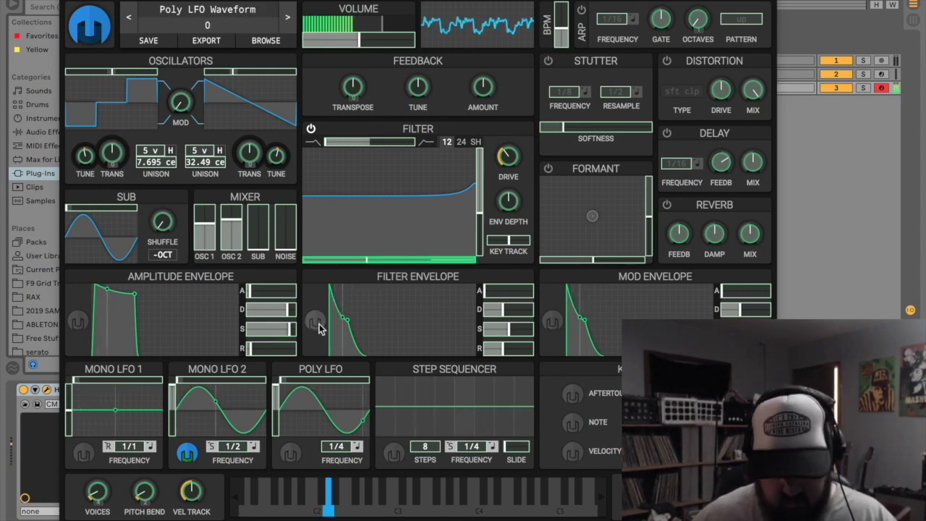
{"action": "left_click", "coordinate": [187, 453]}
{"action": "left_click_drag", "start_coordinate": [233, 446], "coordinate": [234, 450]}
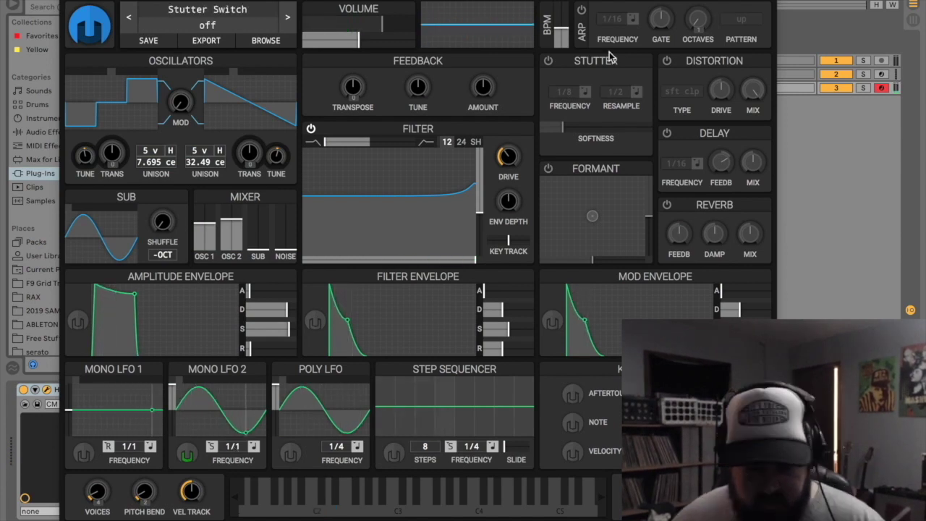
Audition the stutter and formant effects, shifting the formant point, and switch the stutter back off
{"action": "left_click", "coordinate": [547, 62]}
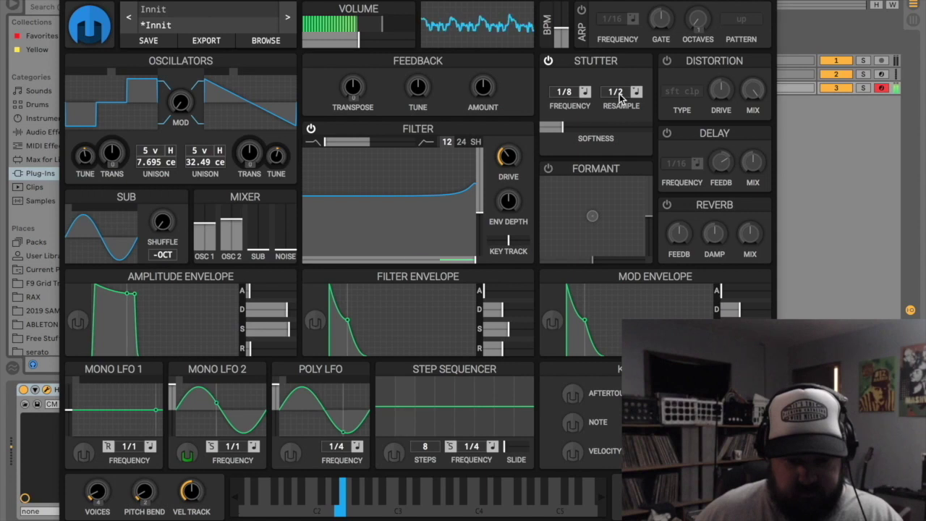
{"action": "left_click", "coordinate": [549, 172]}
{"action": "left_click_drag", "start_coordinate": [589, 213], "coordinate": [566, 258]}
{"action": "left_click", "coordinate": [549, 60]}
Lengthen the mod envelope's attack
{"action": "left_click_drag", "start_coordinate": [566, 293], "coordinate": [588, 293]}
{"action": "mouse_move", "coordinate": [739, 310]}
{"action": "left_mouse_down"}
{"action": "mouse_move", "coordinate": [748, 311]}
{"action": "mouse_move", "coordinate": [739, 313]}
{"action": "left_mouse_up"}
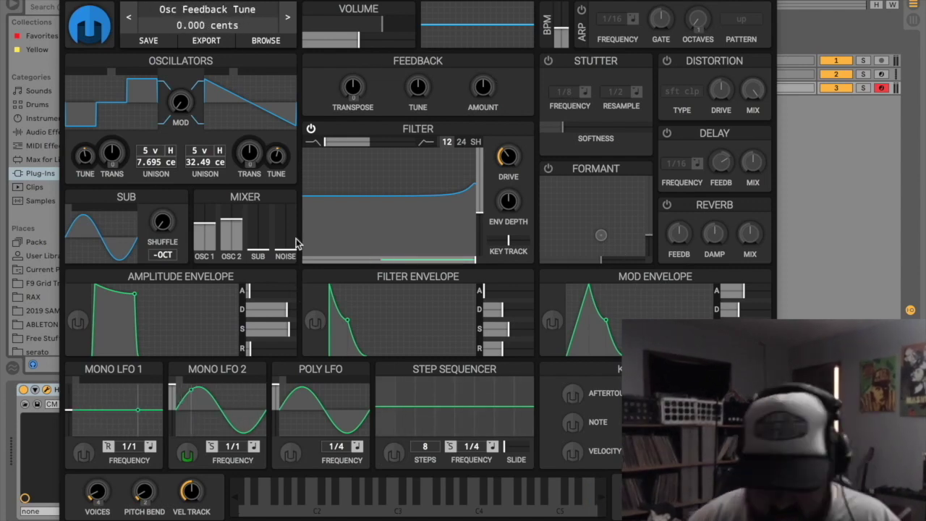
Try the soft clip distortion with more drive and less mix, check its other types, and switch it off
{"action": "left_click", "coordinate": [667, 61]}
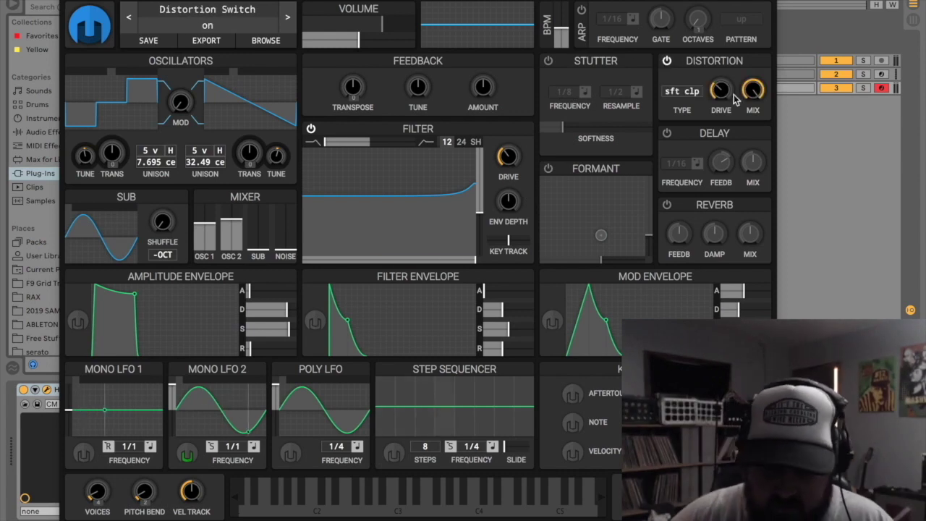
{"action": "mouse_move", "coordinate": [720, 90]}
{"action": "left_mouse_down"}
{"action": "mouse_move", "coordinate": [720, 78]}
{"action": "mouse_move", "coordinate": [723, 87]}
{"action": "left_mouse_up"}
{"action": "left_click", "coordinate": [683, 91]}
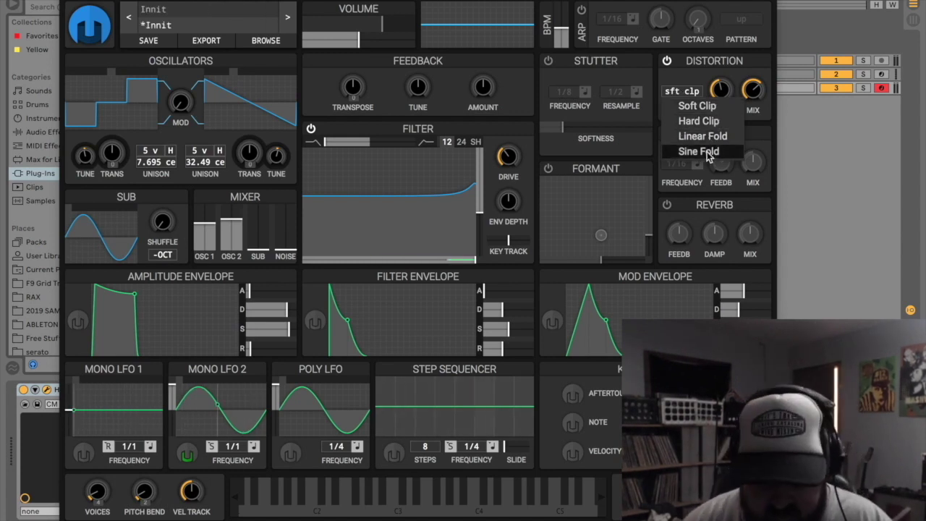
{"action": "left_click", "coordinate": [668, 64]}
{"action": "left_click", "coordinate": [667, 64]}
Switch the delay and reverb on briefly and turn both off again
{"action": "left_click", "coordinate": [668, 134]}
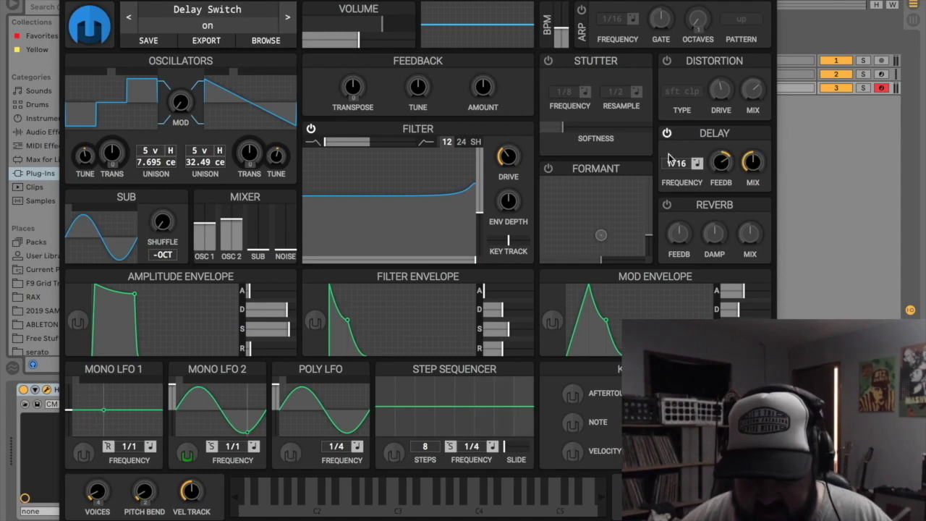
{"action": "left_click", "coordinate": [667, 205]}
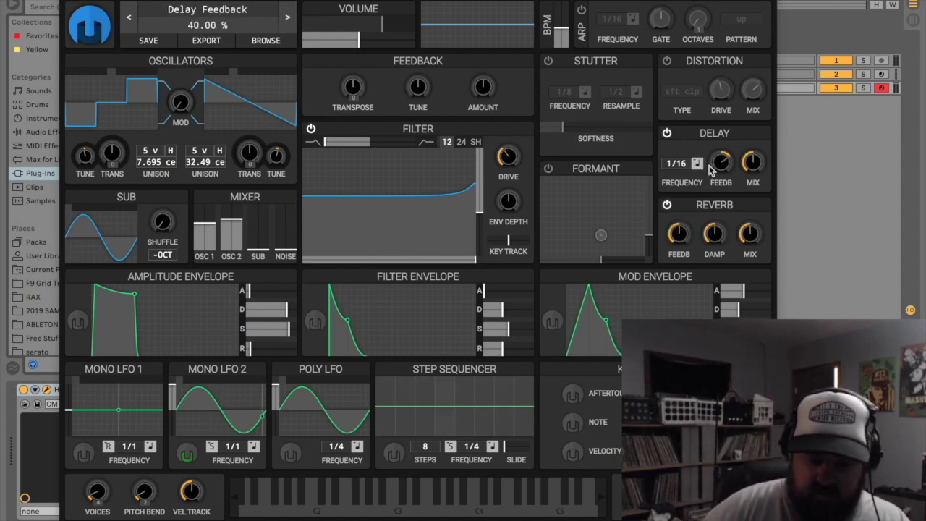
{"action": "left_click", "coordinate": [668, 205]}
{"action": "left_click", "coordinate": [667, 133]}
Turn on the arpeggiator and give it a shorter gate, a range of 4 octaves and the up pattern
{"action": "left_click", "coordinate": [582, 10]}
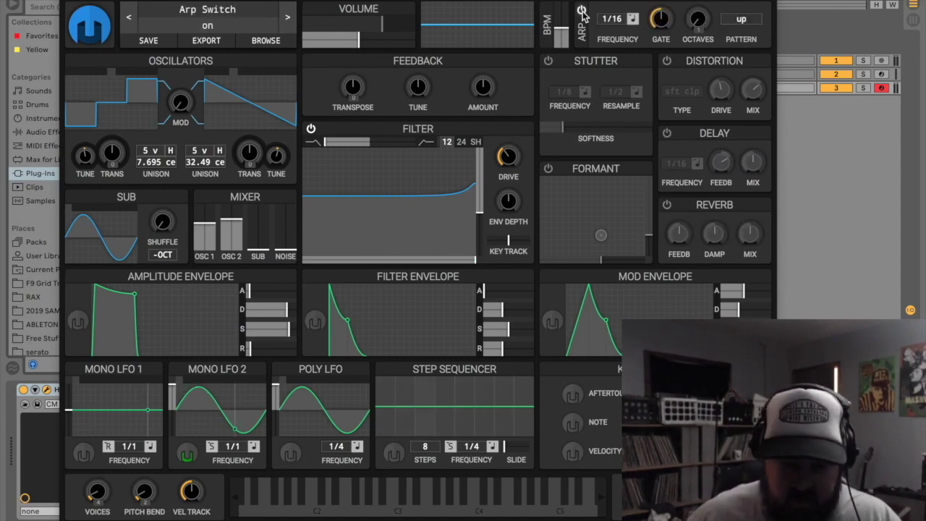
{"action": "left_click", "coordinate": [633, 19]}
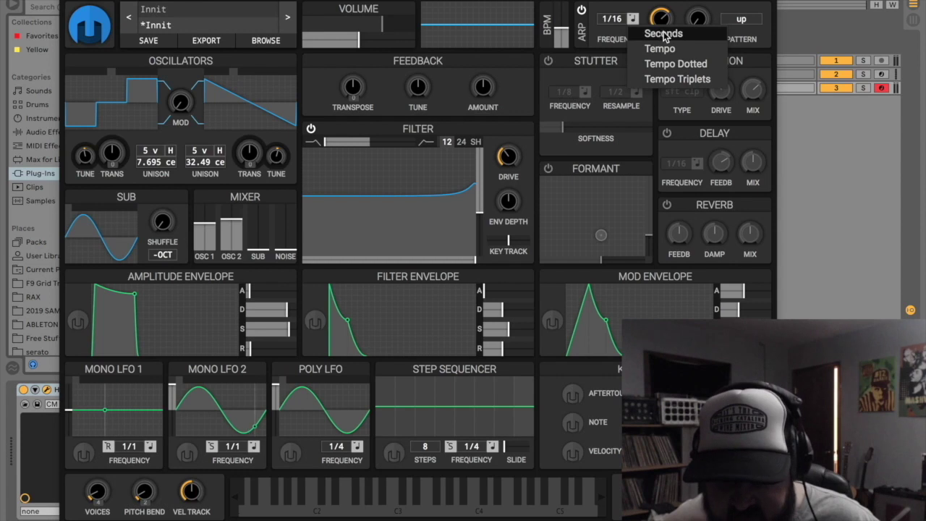
{"action": "left_click", "coordinate": [600, 38]}
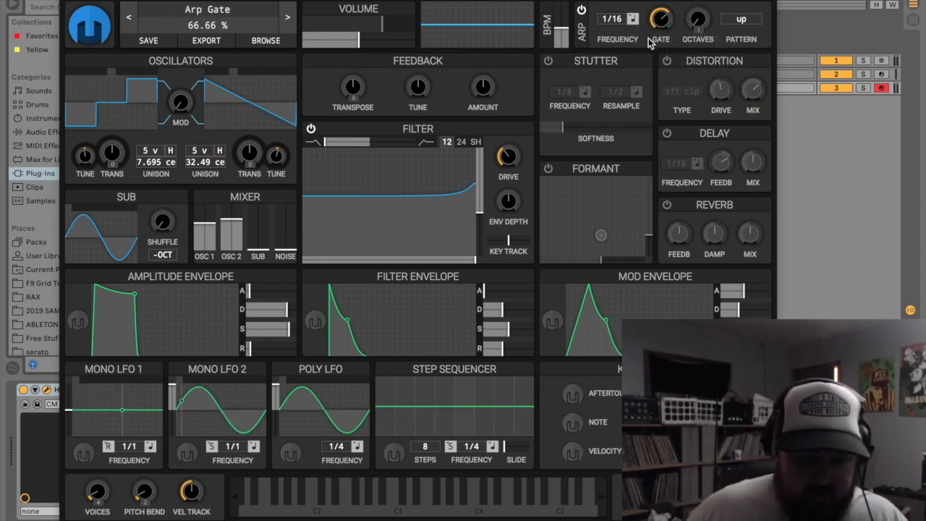
{"action": "left_click_drag", "start_coordinate": [662, 22], "coordinate": [662, 61]}
{"action": "left_click_drag", "start_coordinate": [697, 19], "coordinate": [697, 12]}
{"action": "left_click", "coordinate": [741, 19]}
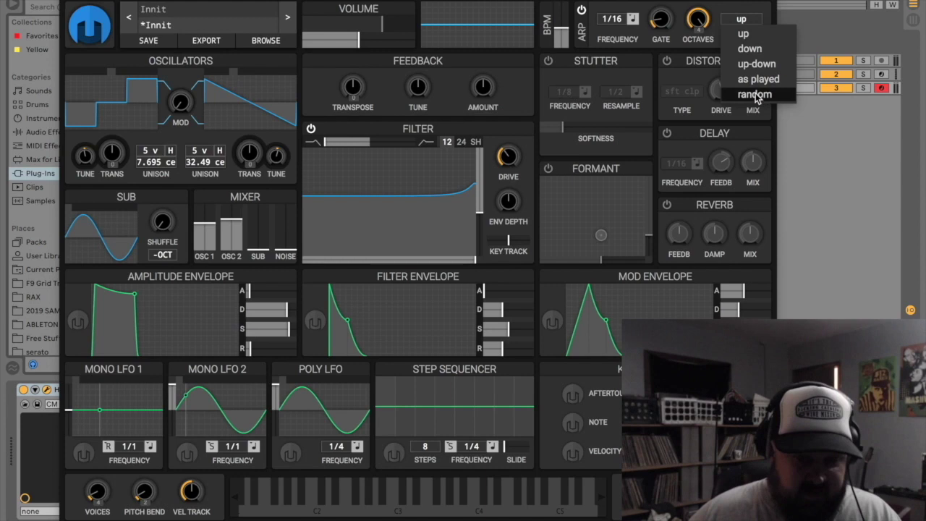
{"action": "left_click", "coordinate": [743, 34]}
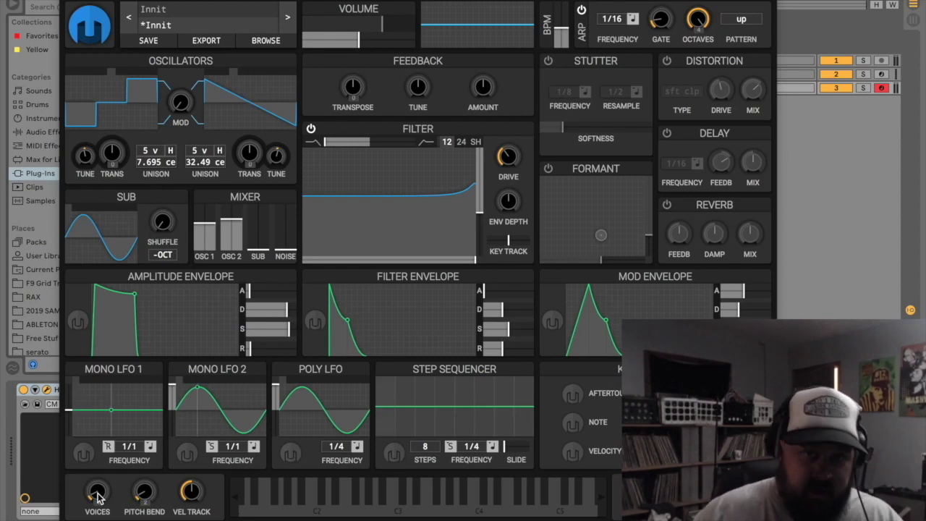
Raise the number of voices to maximum and lower it again, and adjust the portamento time
{"action": "left_click_drag", "start_coordinate": [99, 496], "coordinate": [99, 464]}
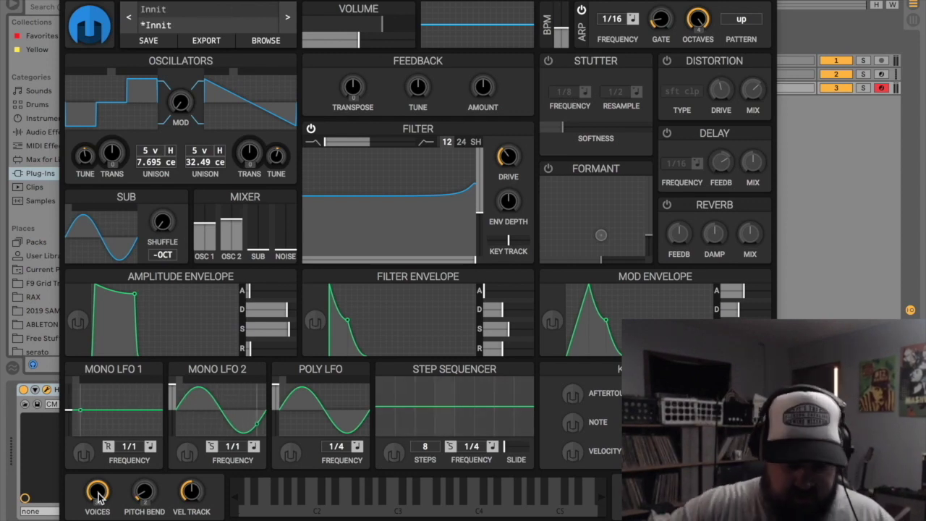
{"action": "mouse_move", "coordinate": [99, 497]}
{"action": "left_mouse_down"}
{"action": "mouse_move", "coordinate": [101, 514]}
{"action": "mouse_move", "coordinate": [101, 492]}
{"action": "left_mouse_up"}
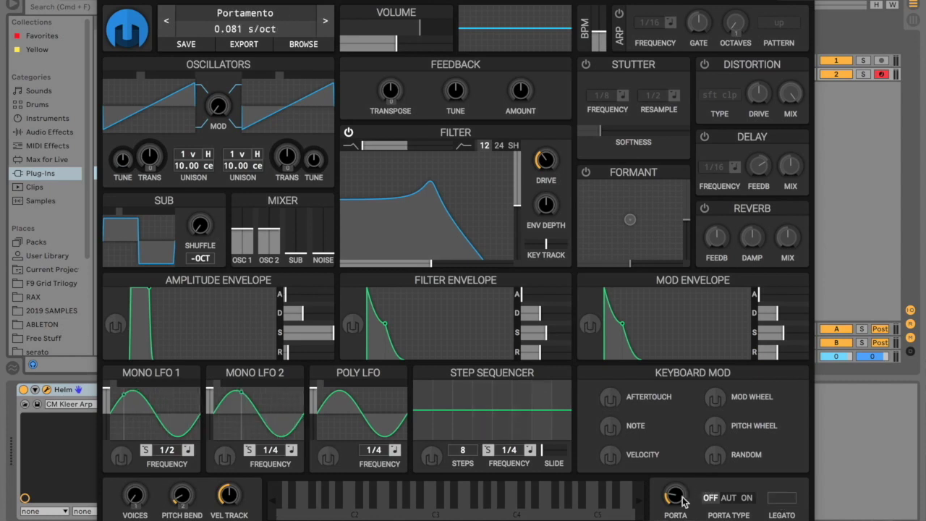
{"action": "mouse_move", "coordinate": [674, 497]}
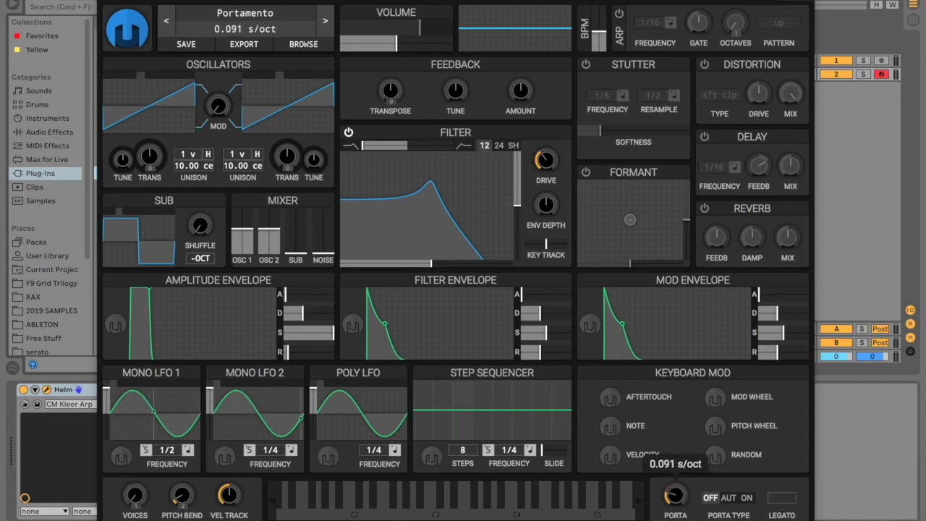
{"action": "left_click_drag", "start_coordinate": [675, 496], "coordinate": [676, 502]}
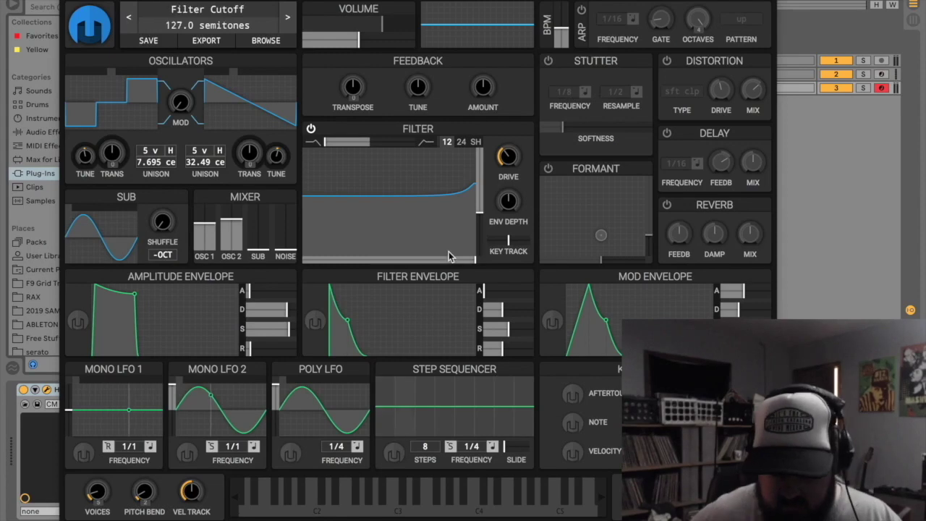
Lower the filter cutoff and assign the mod wheel to modulate it
{"action": "left_click_drag", "start_coordinate": [474, 259], "coordinate": [362, 274]}
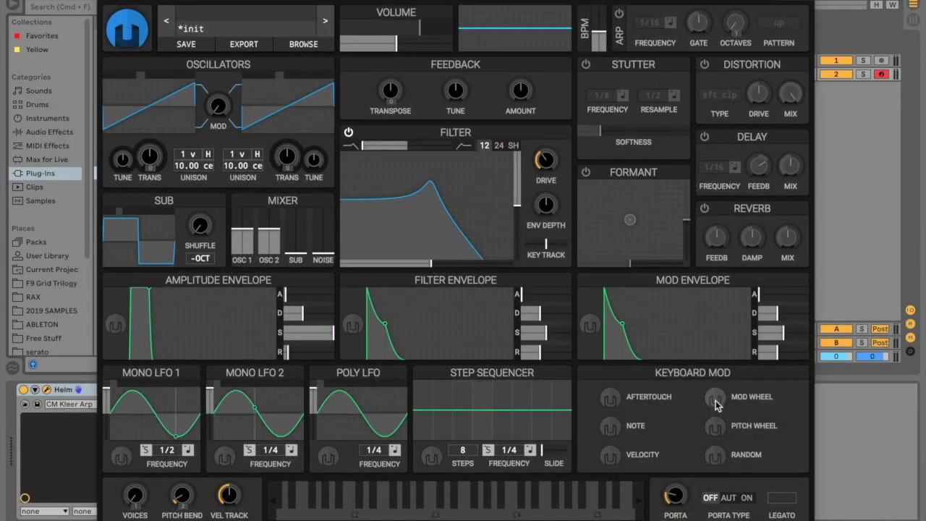
{"action": "left_click", "coordinate": [715, 399]}
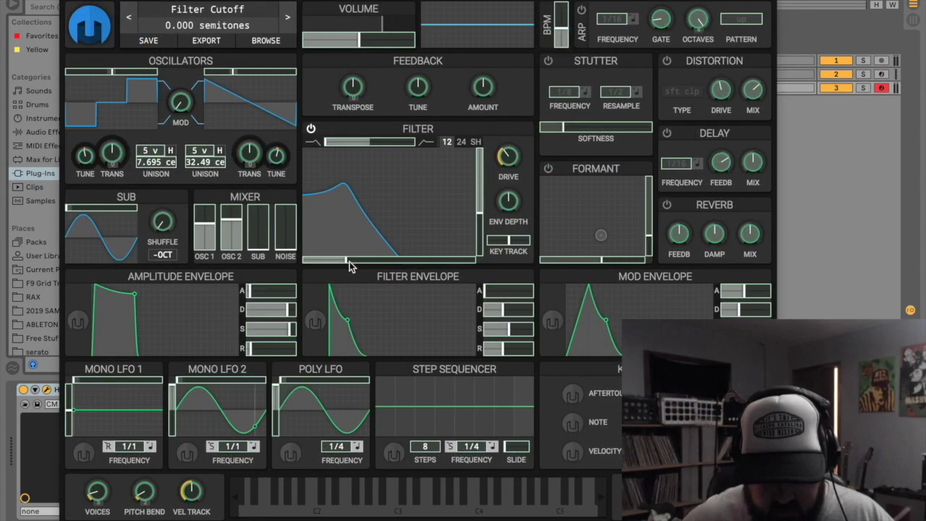
{"action": "left_click_drag", "start_coordinate": [362, 260], "coordinate": [389, 260]}
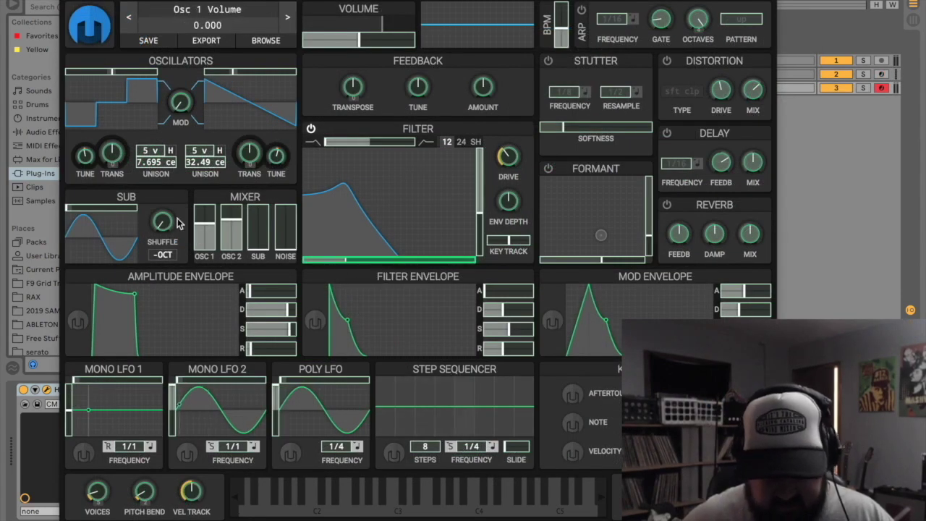
{"action": "left_click", "coordinate": [715, 399]}
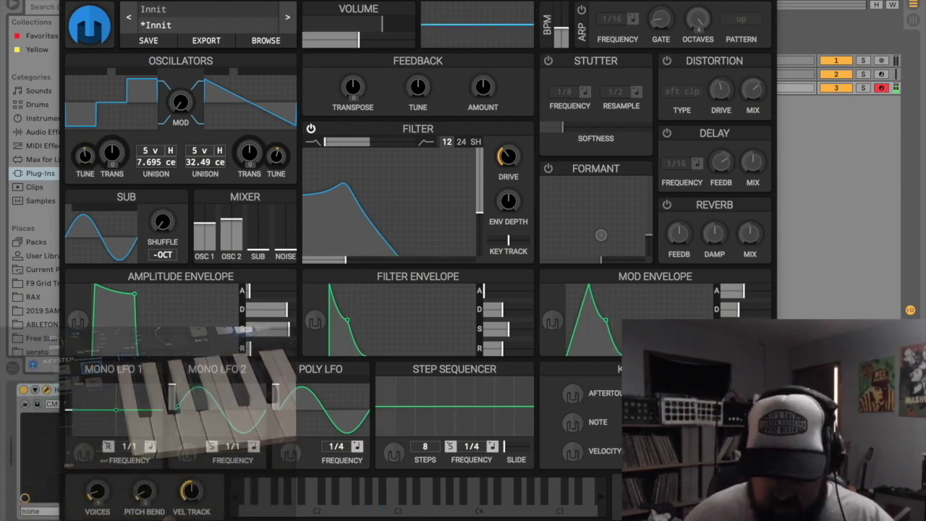
Lower the filter cutoff again and assign keyboard velocity to modulate it
{"action": "right_click", "coordinate": [597, 446]}
{"action": "left_click", "coordinate": [594, 384]}
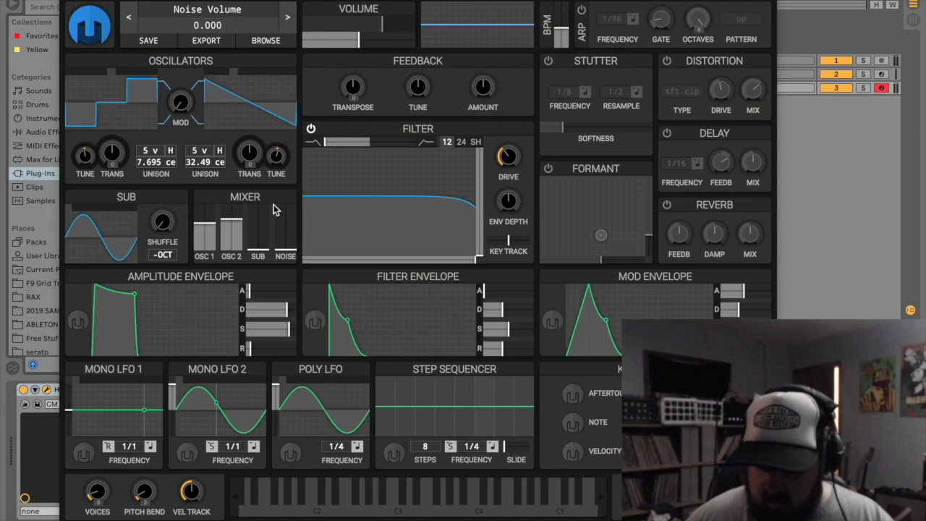
{"action": "left_click_drag", "start_coordinate": [465, 265], "coordinate": [332, 266]}
{"action": "left_click", "coordinate": [572, 453]}
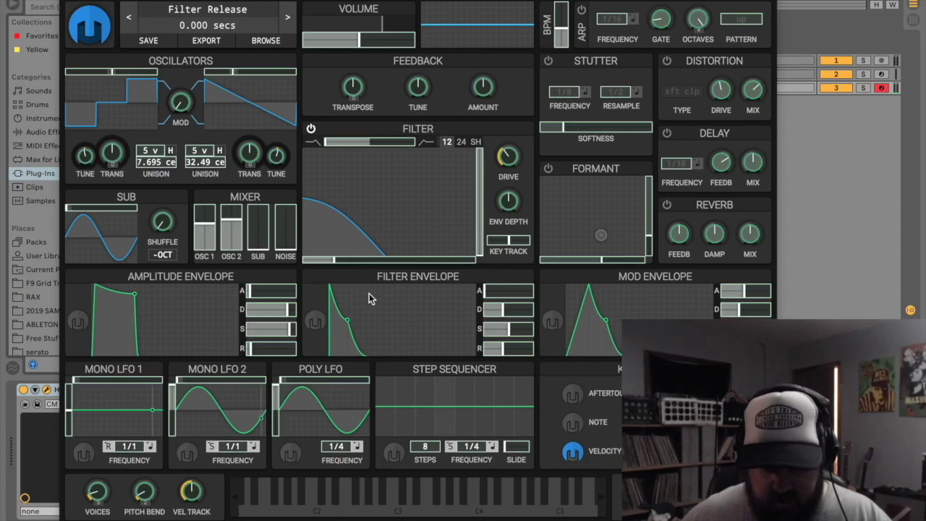
{"action": "left_click_drag", "start_coordinate": [335, 263], "coordinate": [439, 261]}
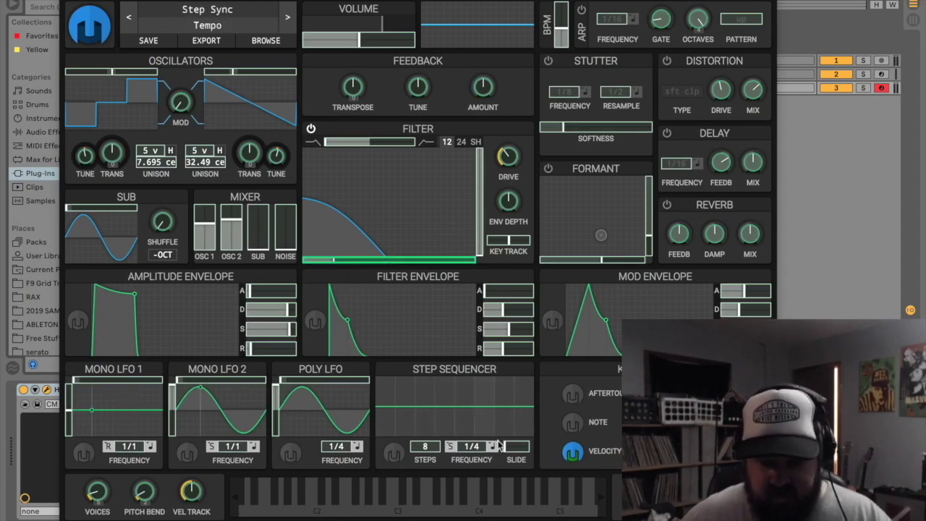
{"action": "left_click", "coordinate": [569, 454]}
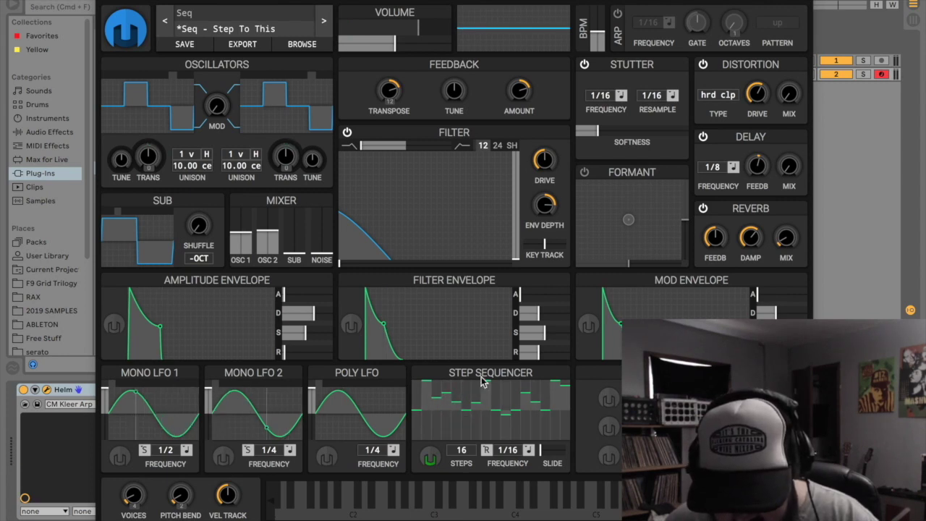
Examine what the step sequencer modulates in the Seq - Step To This patch
{"action": "left_click", "coordinate": [427, 462]}
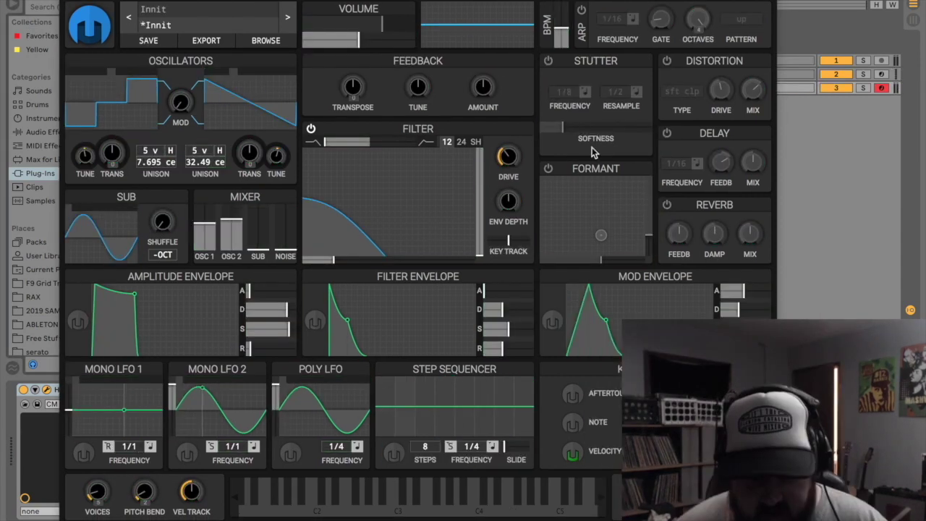
Import the bank file Wick-it Helm Bank.helmbank from the Desktop and look through the patches of the Wick-it 2 bank
{"action": "left_click", "coordinate": [196, 15]}
{"action": "left_click", "coordinate": [99, 207]}
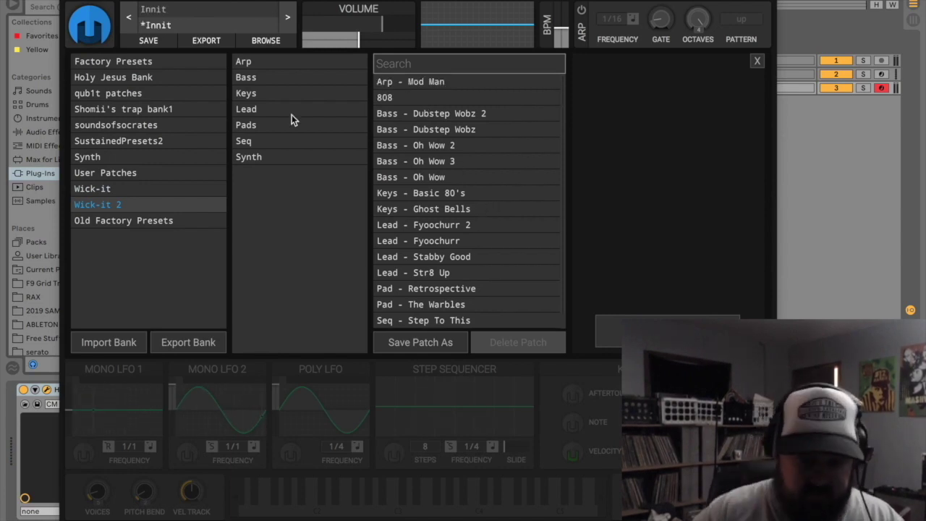
{"action": "left_click", "coordinate": [110, 345]}
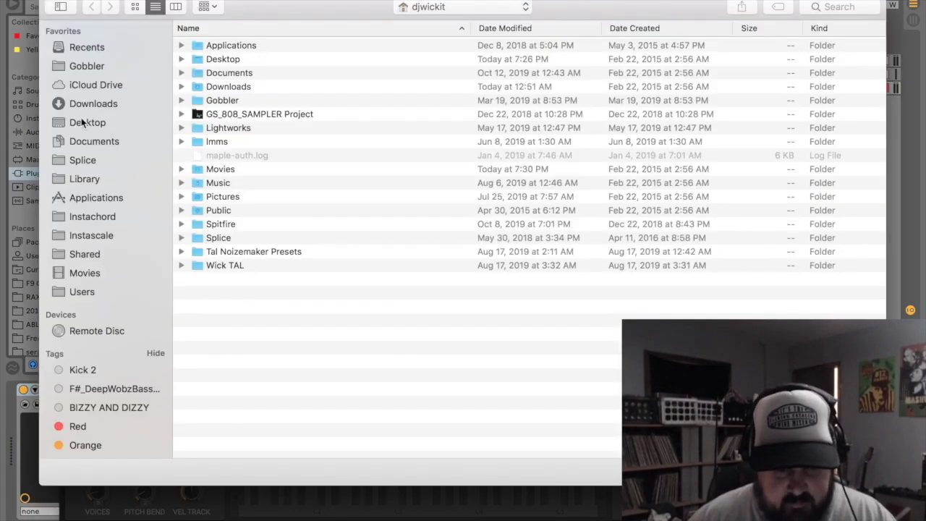
{"action": "left_click", "coordinate": [78, 124]}
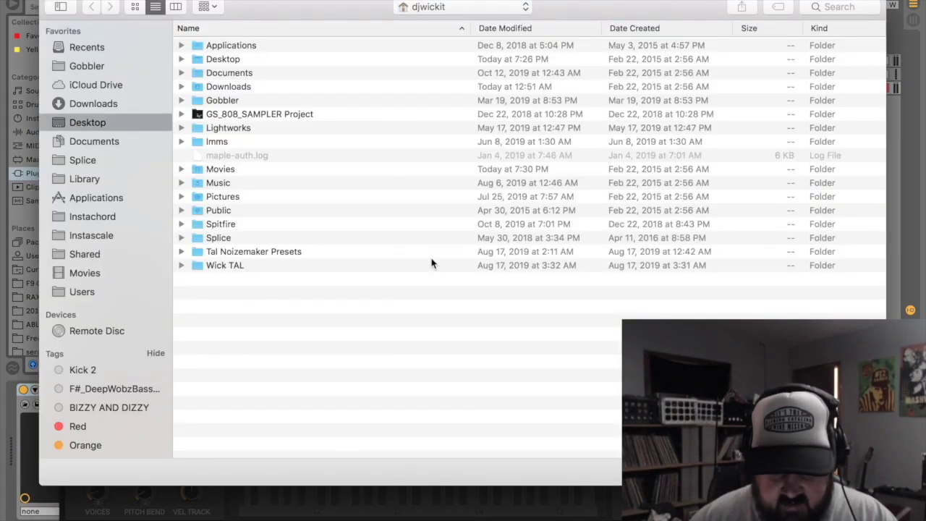
{"action": "scroll", "coordinate": [246, 380], "scroll_direction": "down", "scroll_amount": 10}
{"action": "left_click", "coordinate": [239, 451]}
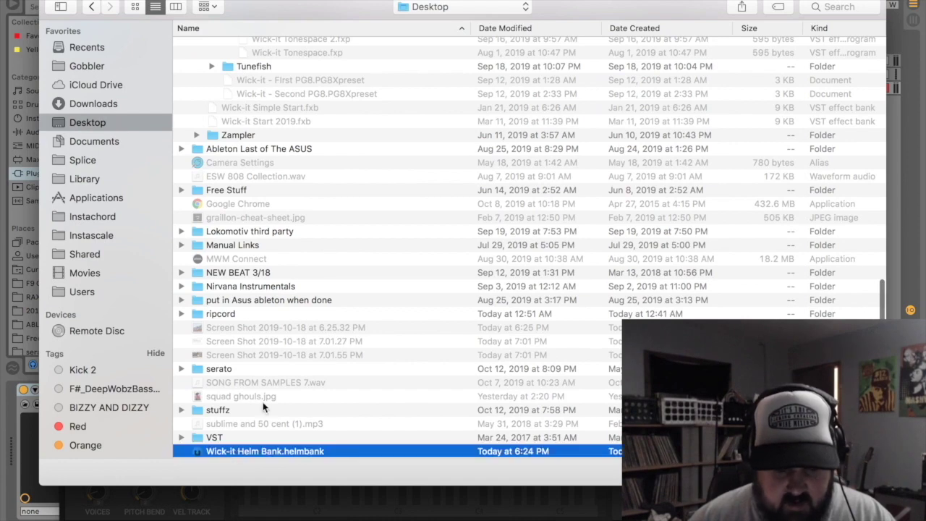
{"action": "key", "text": "Return"}
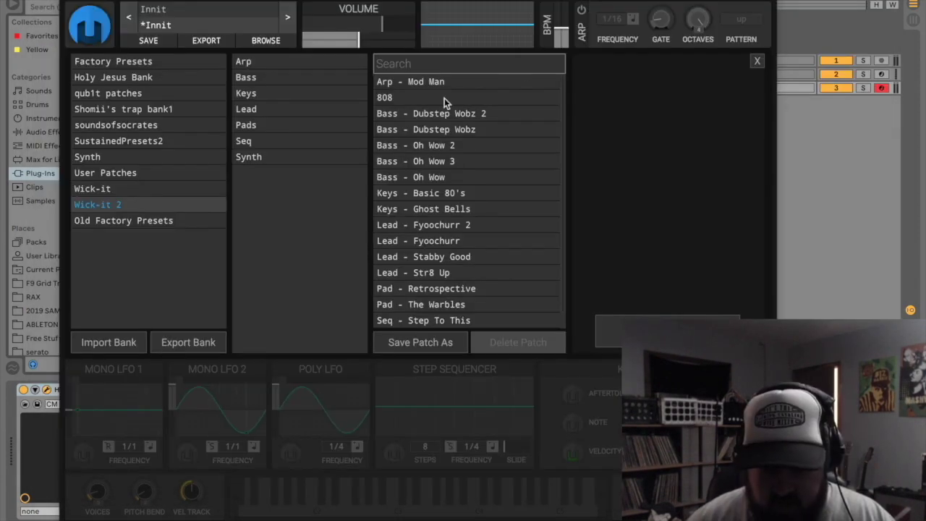
{"action": "scroll", "coordinate": [477, 175], "scroll_direction": "down", "scroll_amount": 1}
{"action": "scroll", "coordinate": [477, 175], "scroll_direction": "up", "scroll_amount": 1}
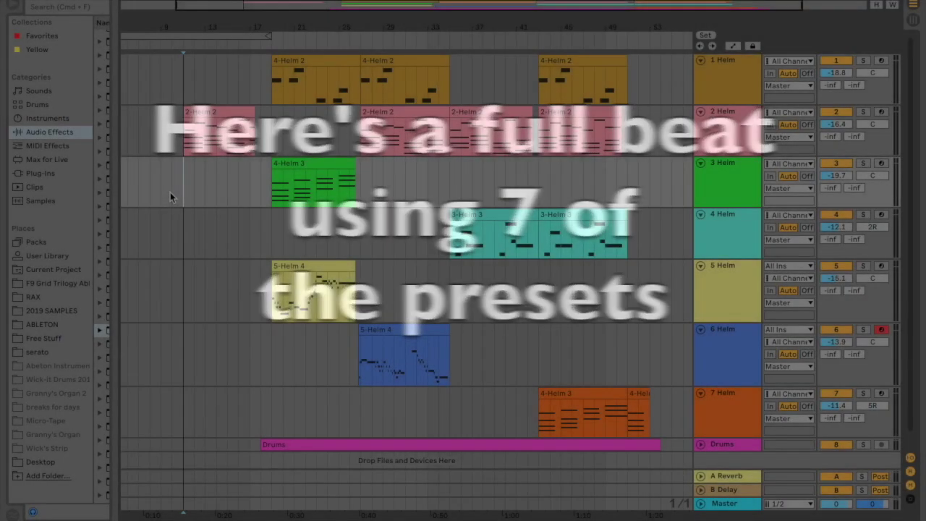
Play the full beat arrangement made with the seven Helm tracks and drums
{"action": "key", "text": "space"}
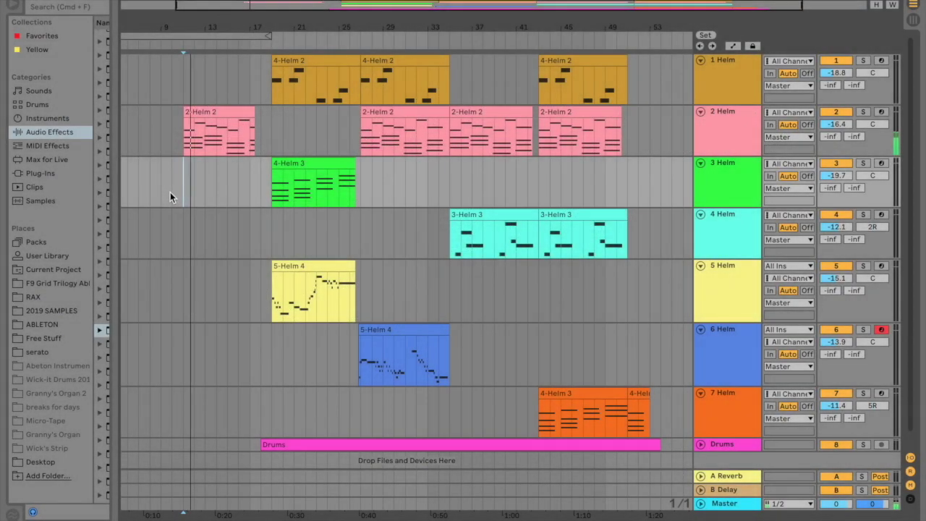